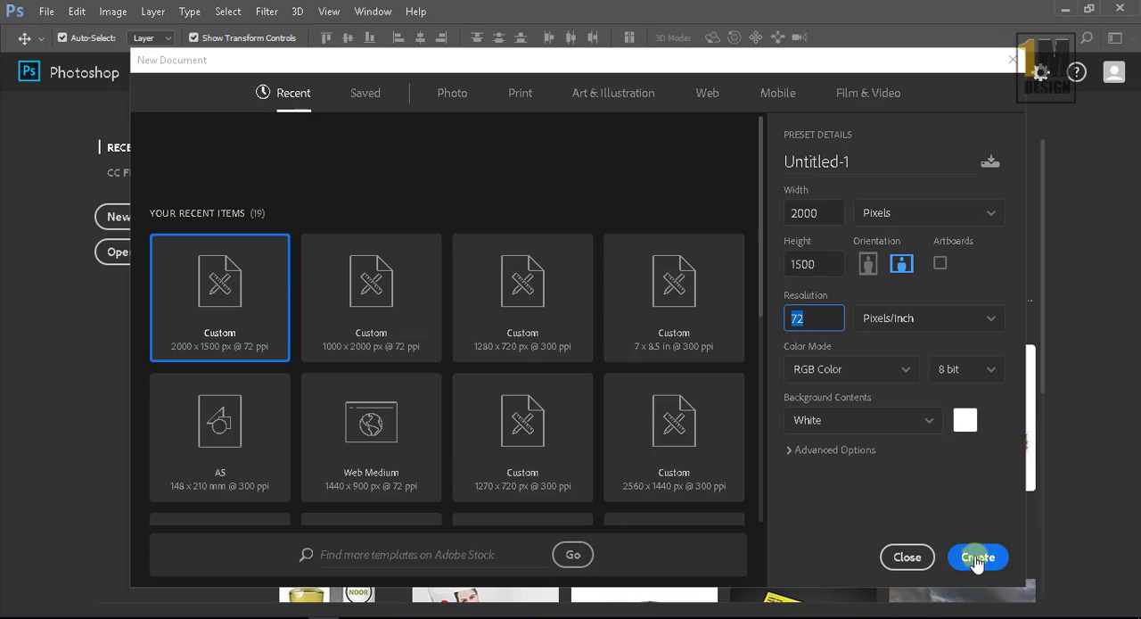
# Step: Create a 2000 x 1500 pixel, 72 ppi document and add a gradient fill layer using the Dark Skies preset
pyautogui.click(978, 558)
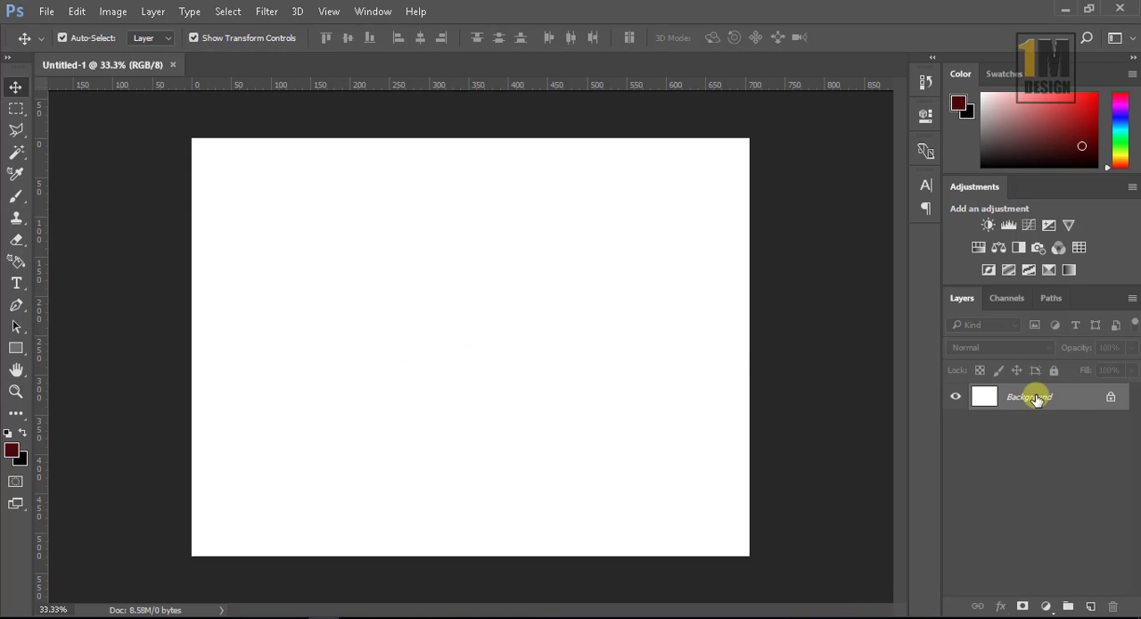
pyautogui.click(1046, 607)
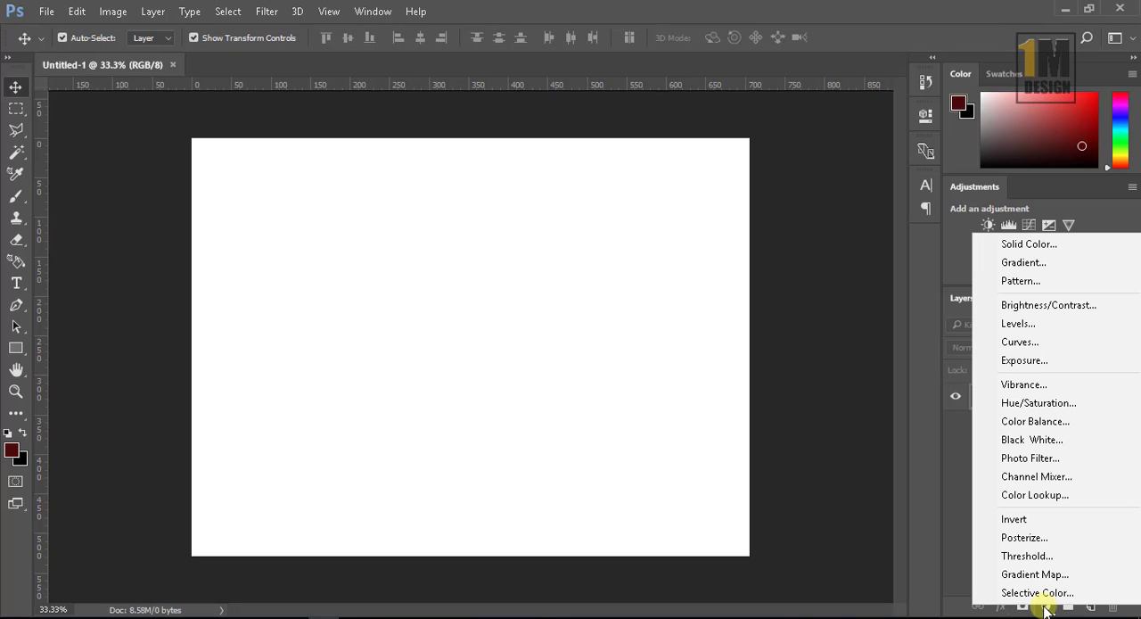
pyautogui.click(996, 267)
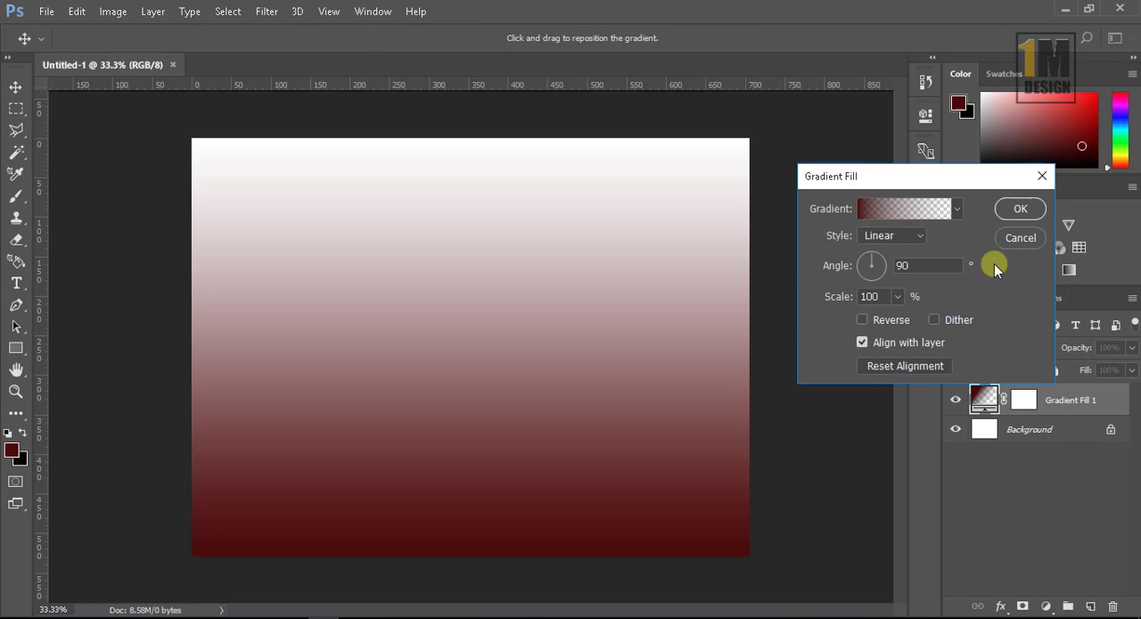
pyautogui.click(959, 210)
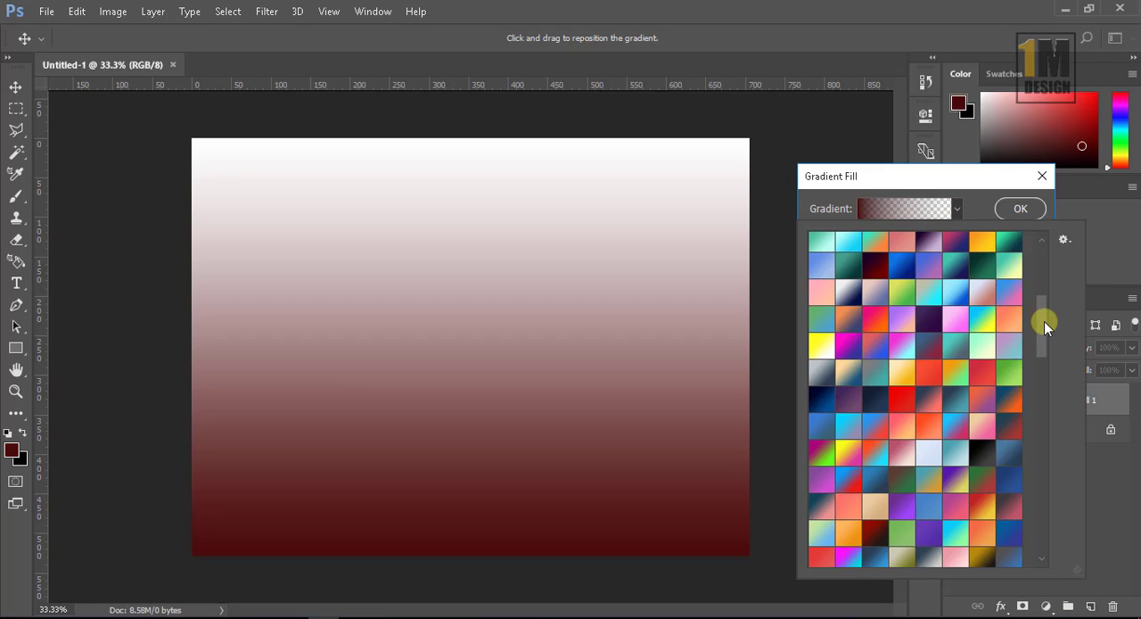
pyautogui.moveTo(1043, 321); pyautogui.dragTo(1047, 348)
pyautogui.click(1007, 319)
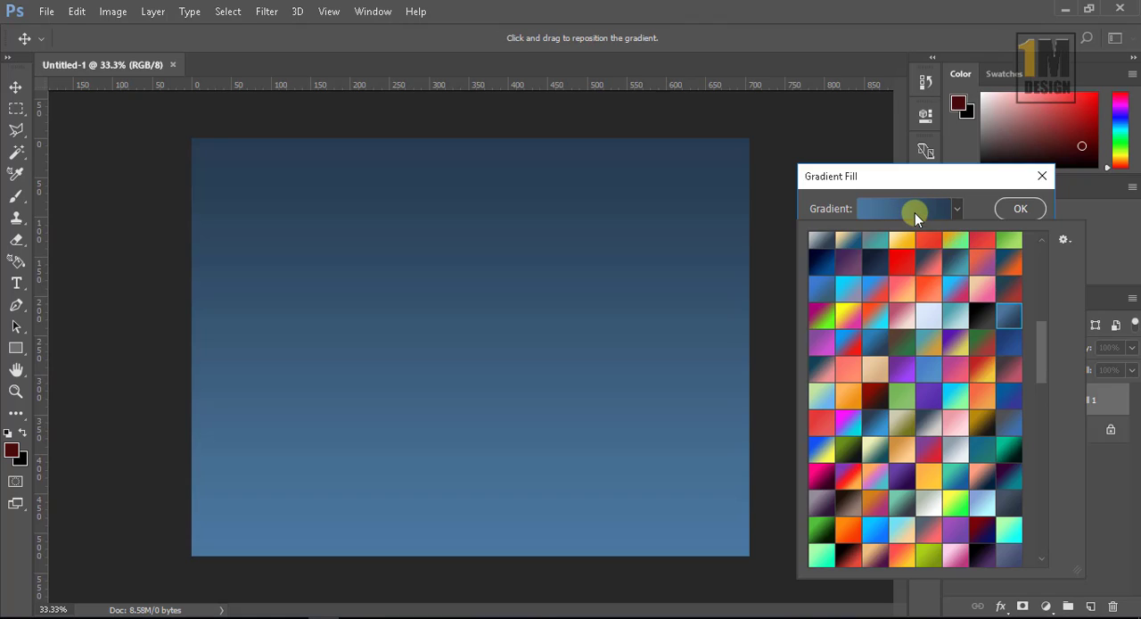
# Step: Edit the gradient and set its starting colour stop at location 0% to dark grey #333333
pyautogui.click(915, 212)
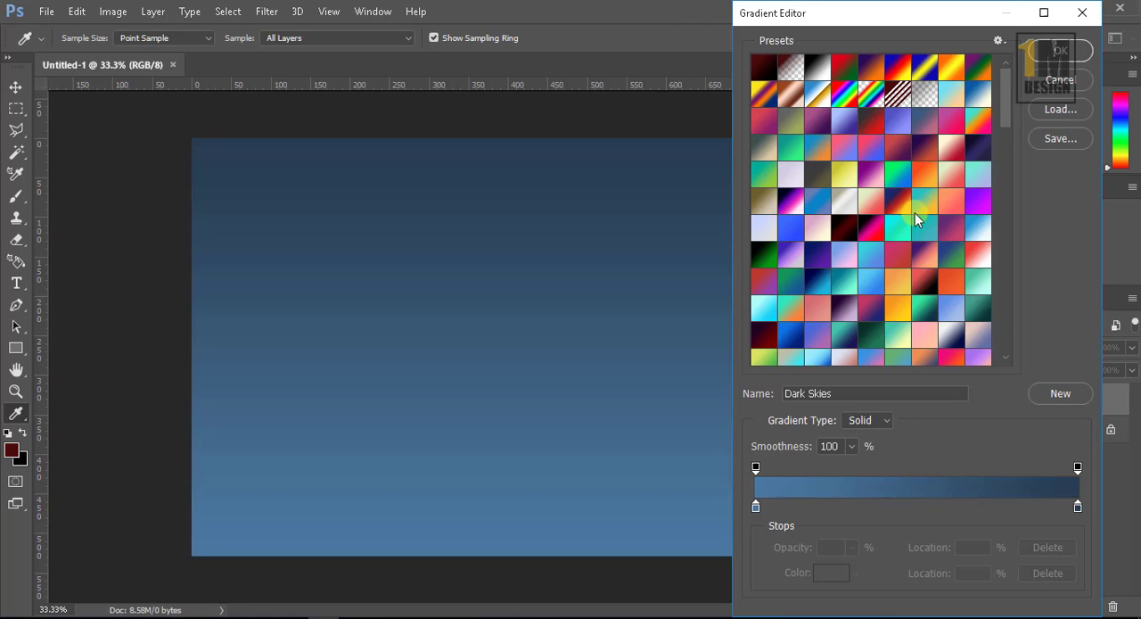
pyautogui.click(756, 507)
pyautogui.doubleClick(756, 507)
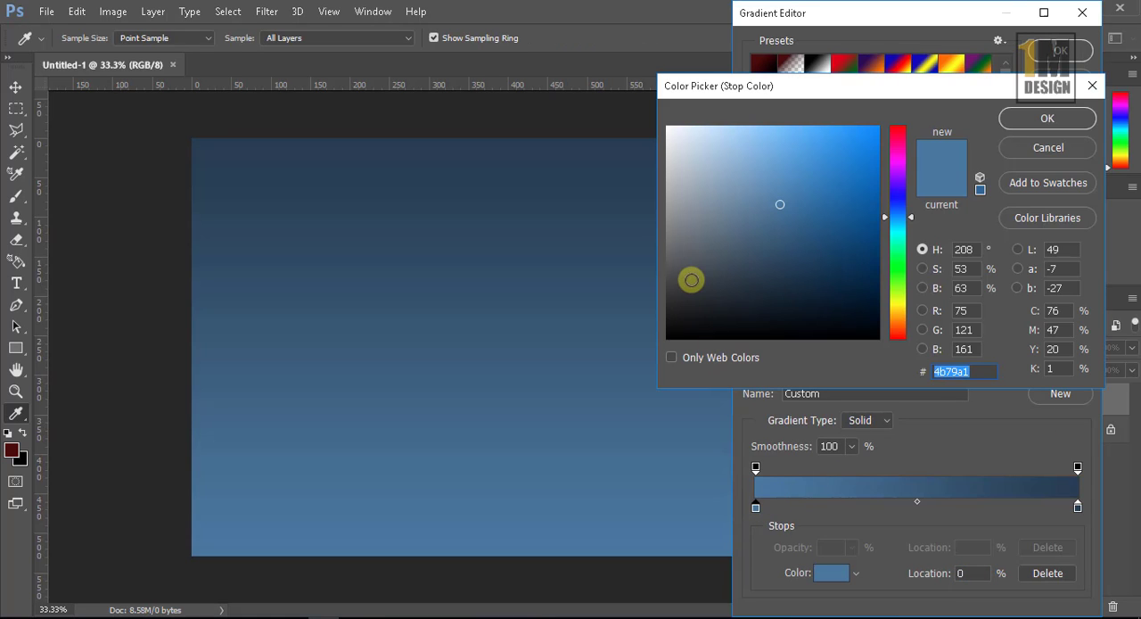
pyautogui.moveTo(690, 277); pyautogui.dragTo(655, 295)
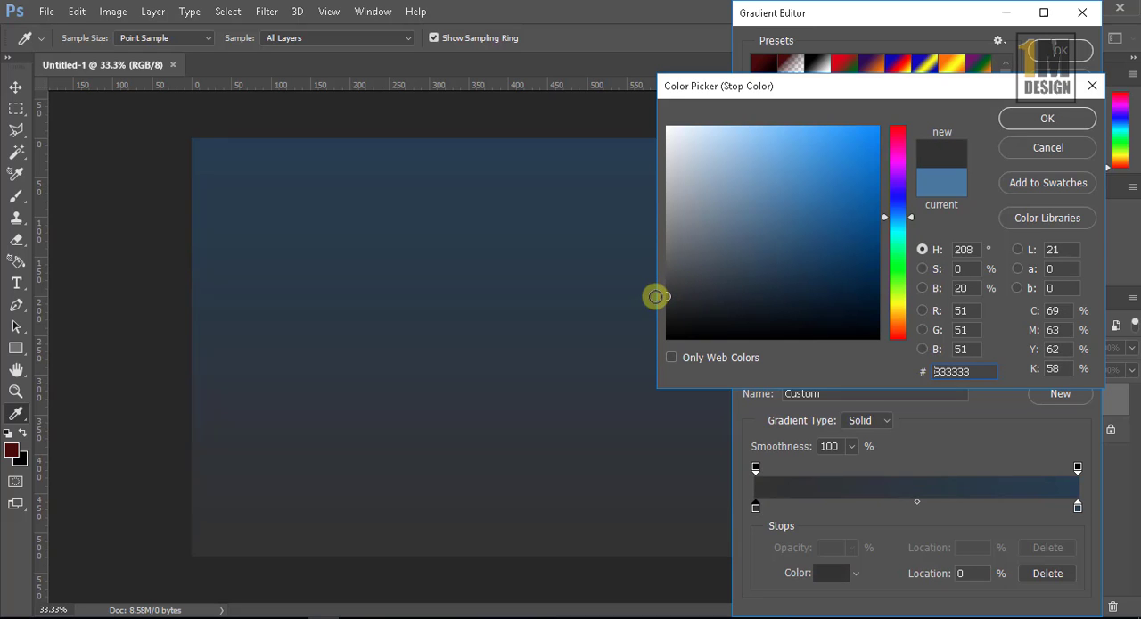
pyautogui.click(1019, 125)
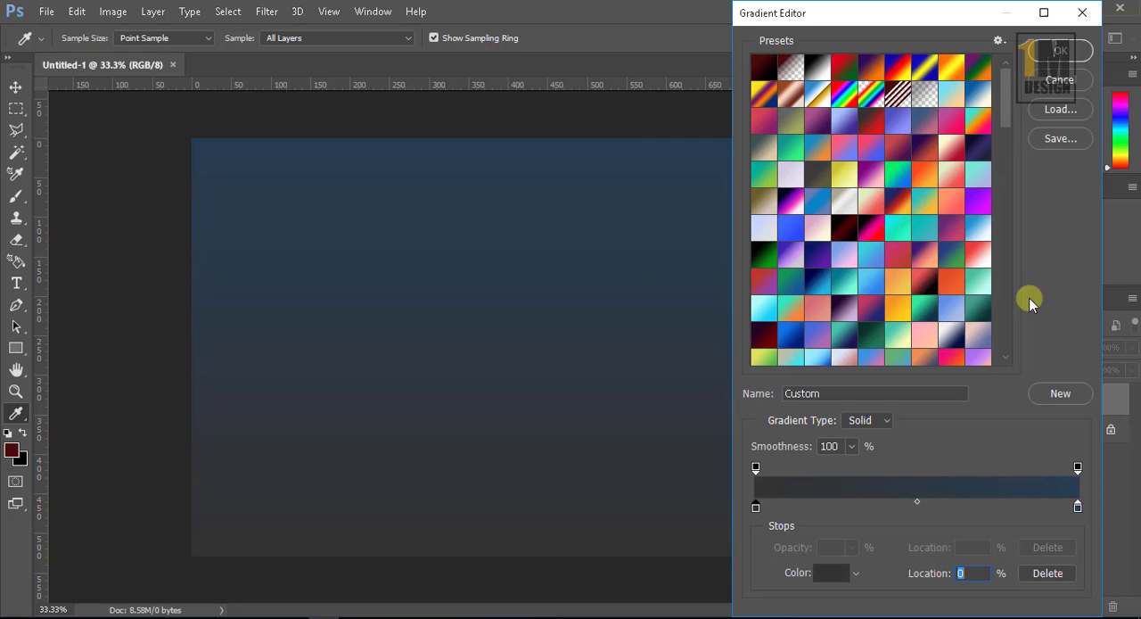
# Step: Set the gradient's end colour stop at location 100% to grey #3c3c3c and accept the edited gradient
pyautogui.doubleClick(1078, 507)
pyautogui.moveTo(679, 255); pyautogui.dragTo(664, 289)
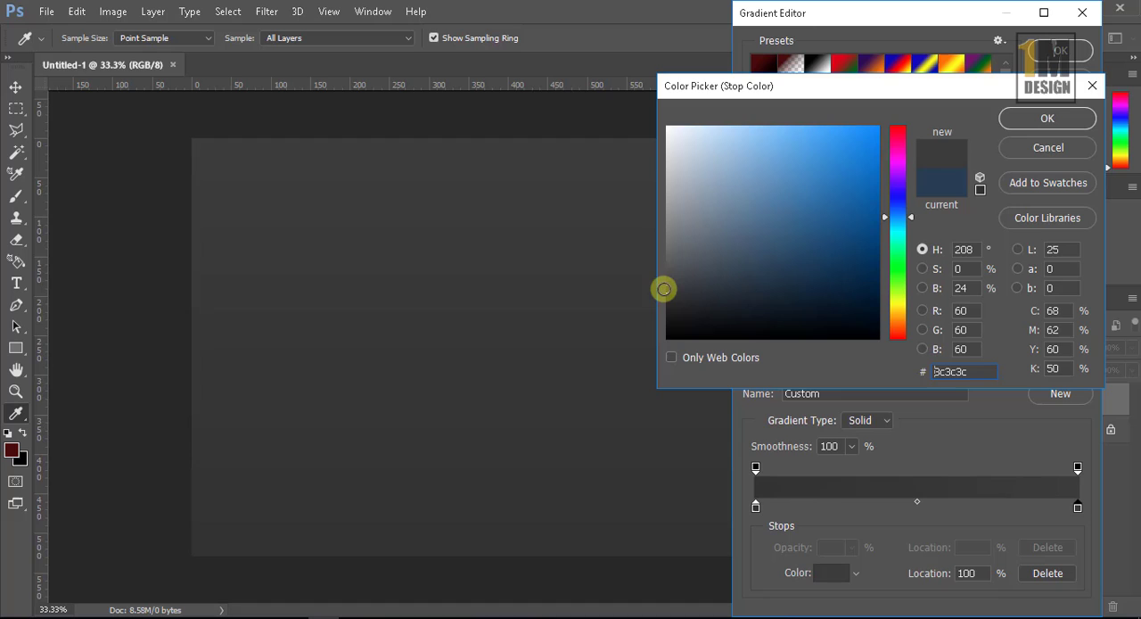
pyautogui.click(1029, 123)
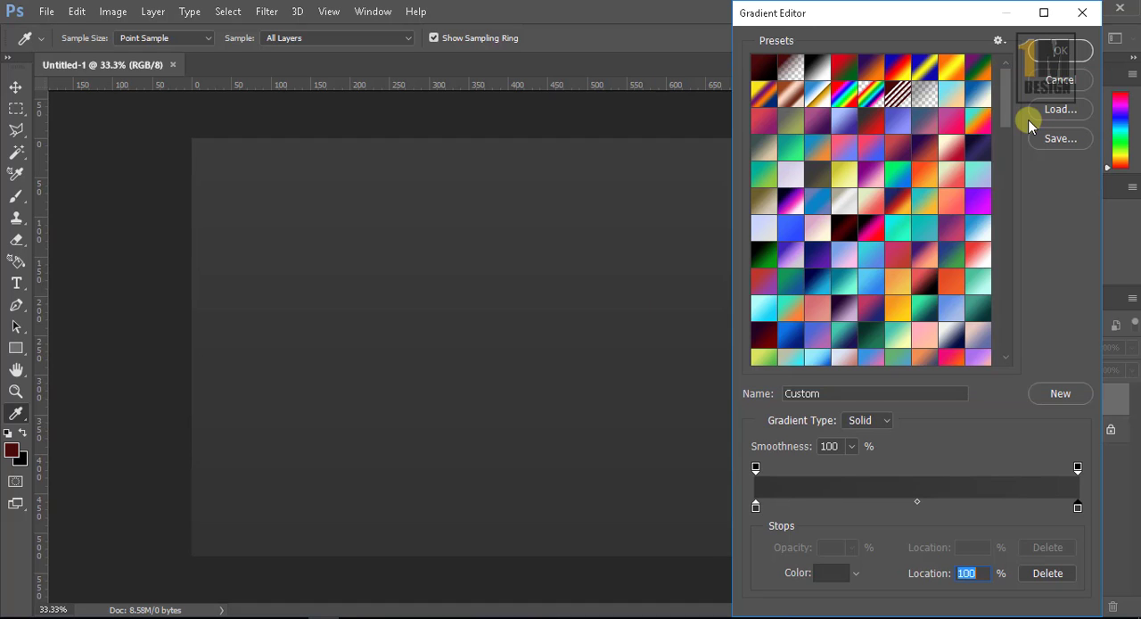
pyautogui.click(1059, 51)
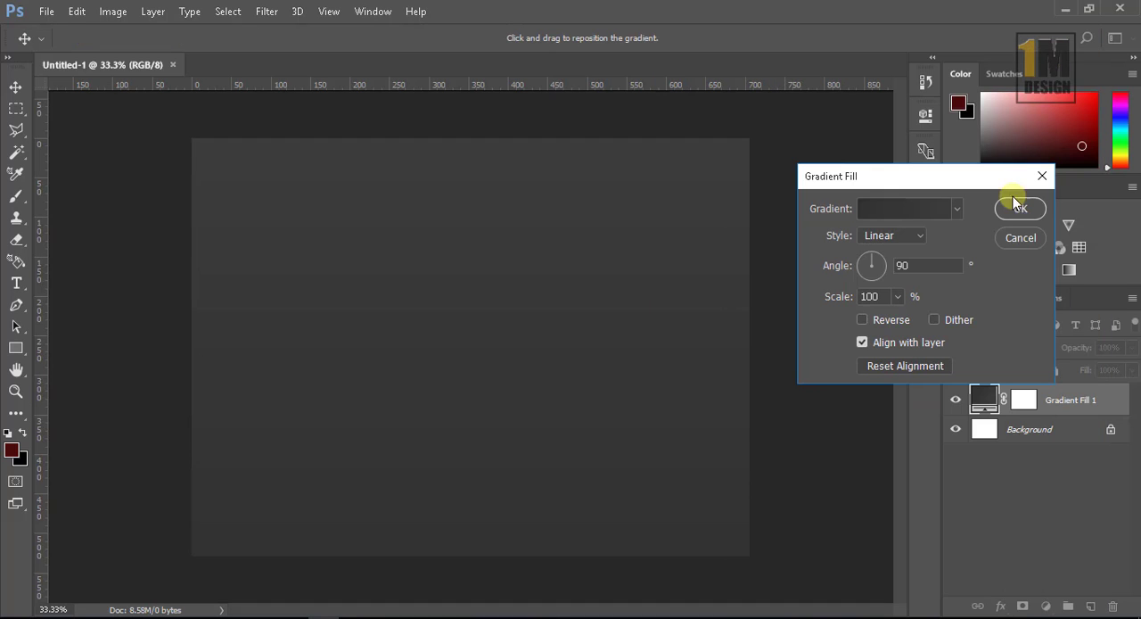
# Step: Make the gradient fill radial and reversed, and apply it
pyautogui.click(905, 241)
pyautogui.click(889, 264)
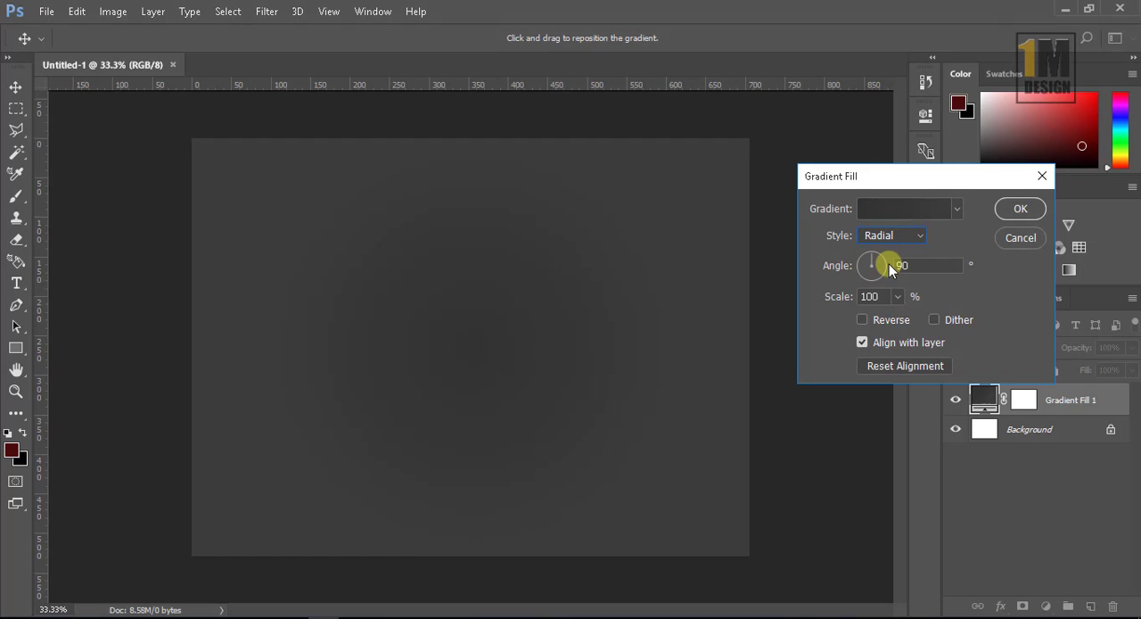
pyautogui.click(863, 320)
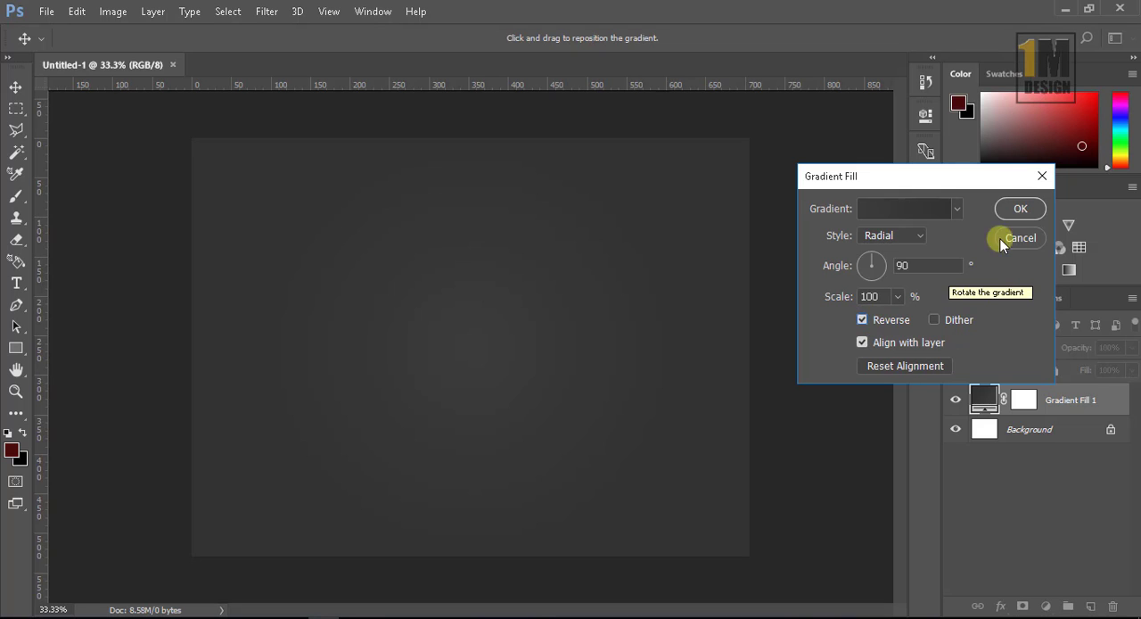
pyautogui.click(1019, 208)
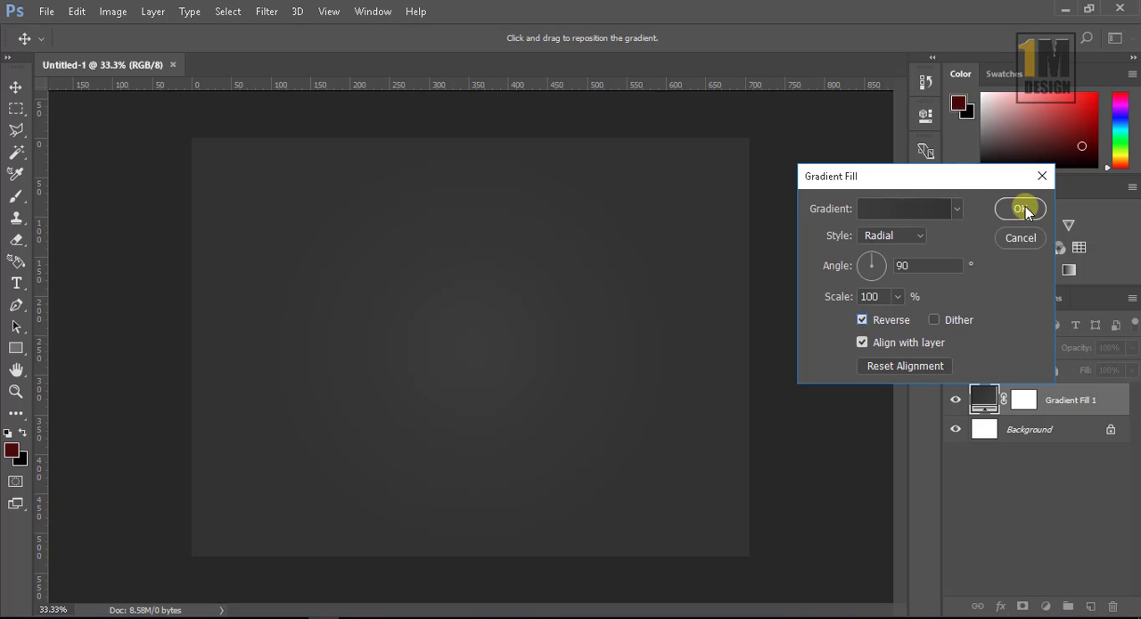
# Step: Convert the gradient fill layer to a smart object and add 7.73% Gaussian monochromatic noise to it
pyautogui.rightClick(1082, 408)
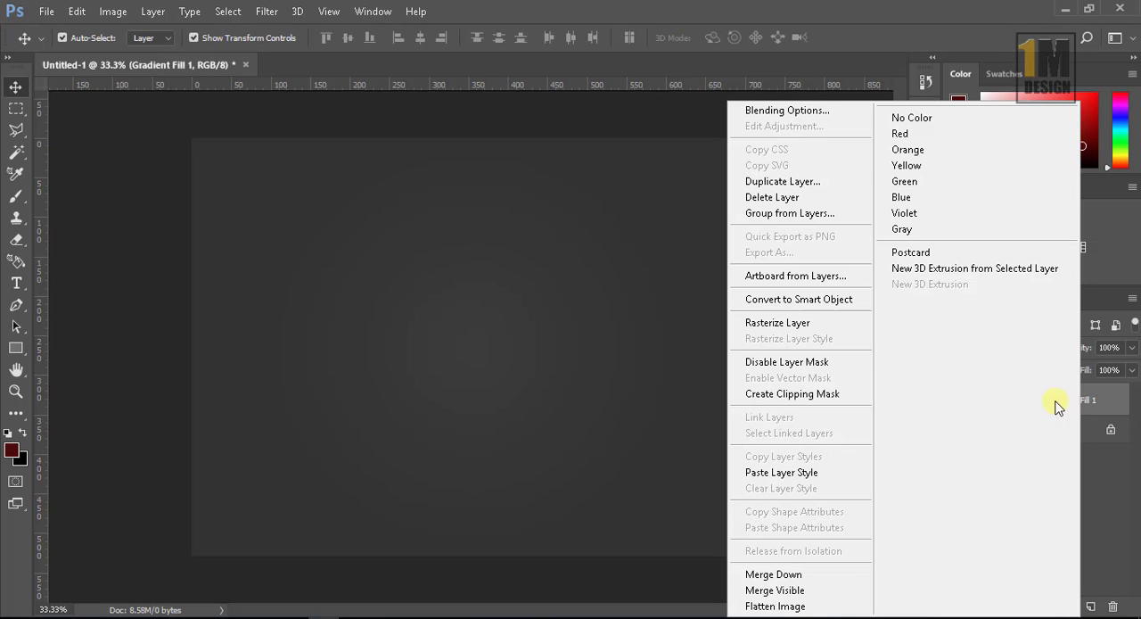
pyautogui.click(798, 299)
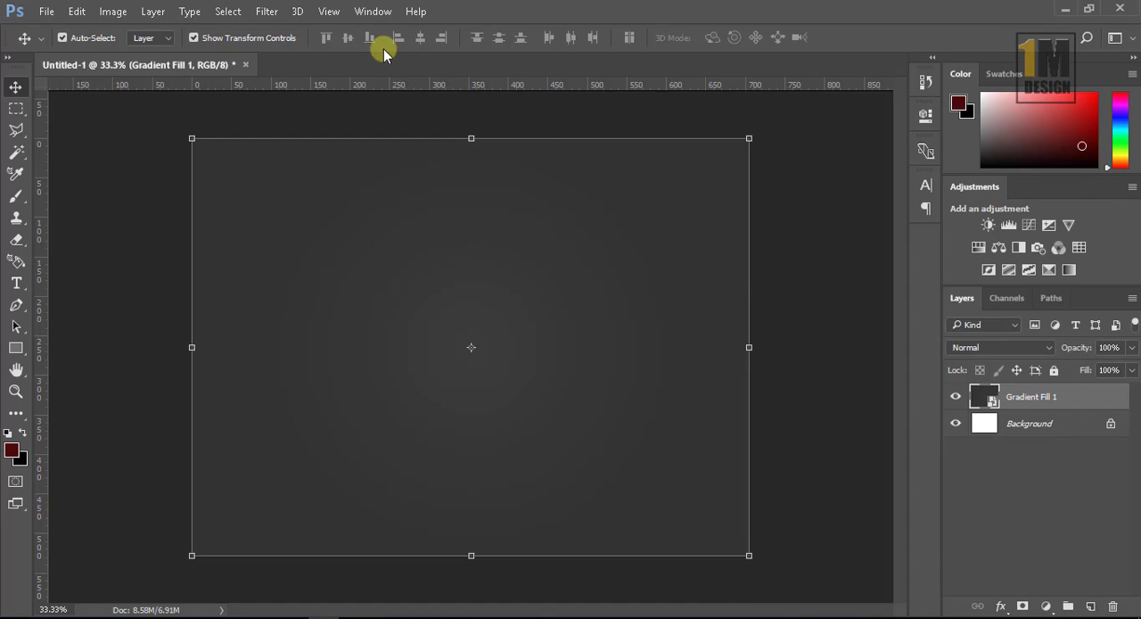
pyautogui.click(265, 11)
pyautogui.moveTo(288, 248)
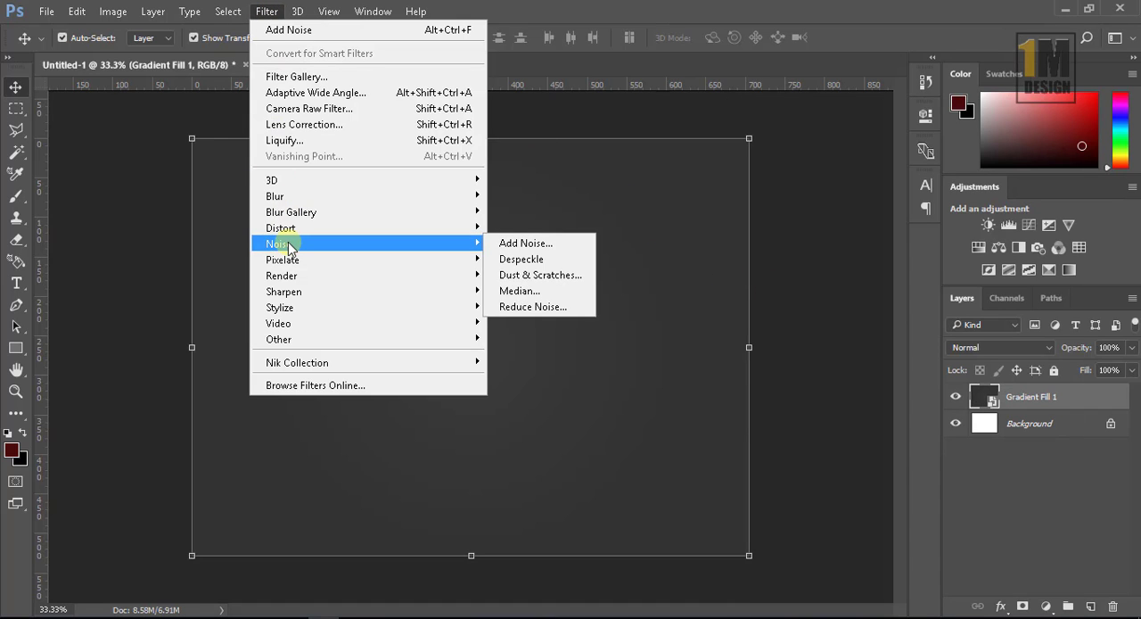
pyautogui.click(513, 250)
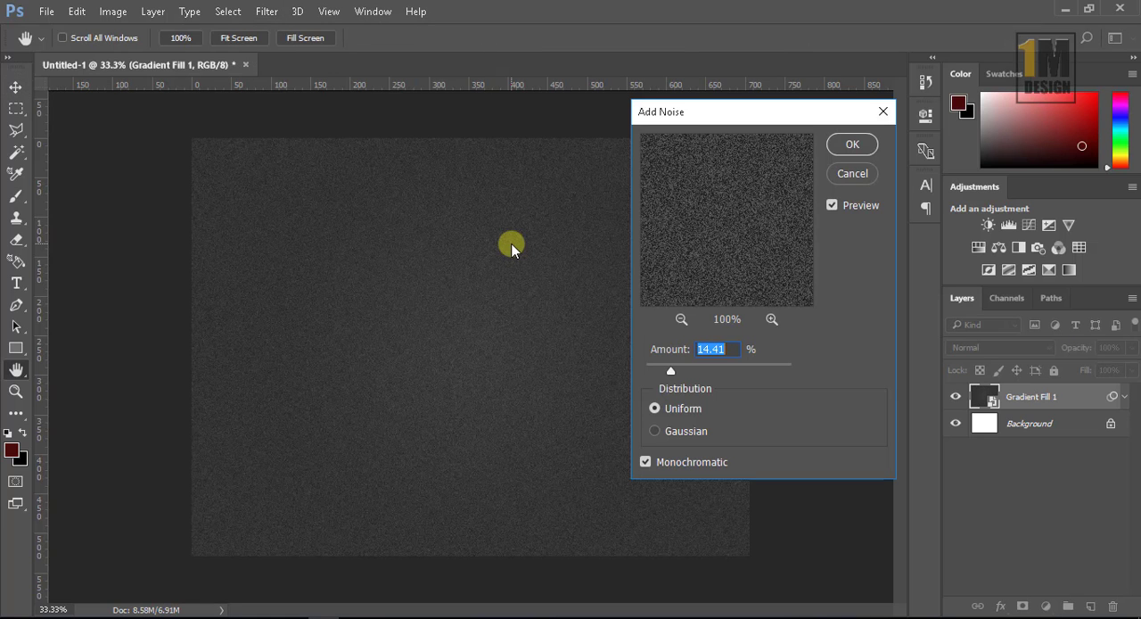
pyautogui.click(656, 430)
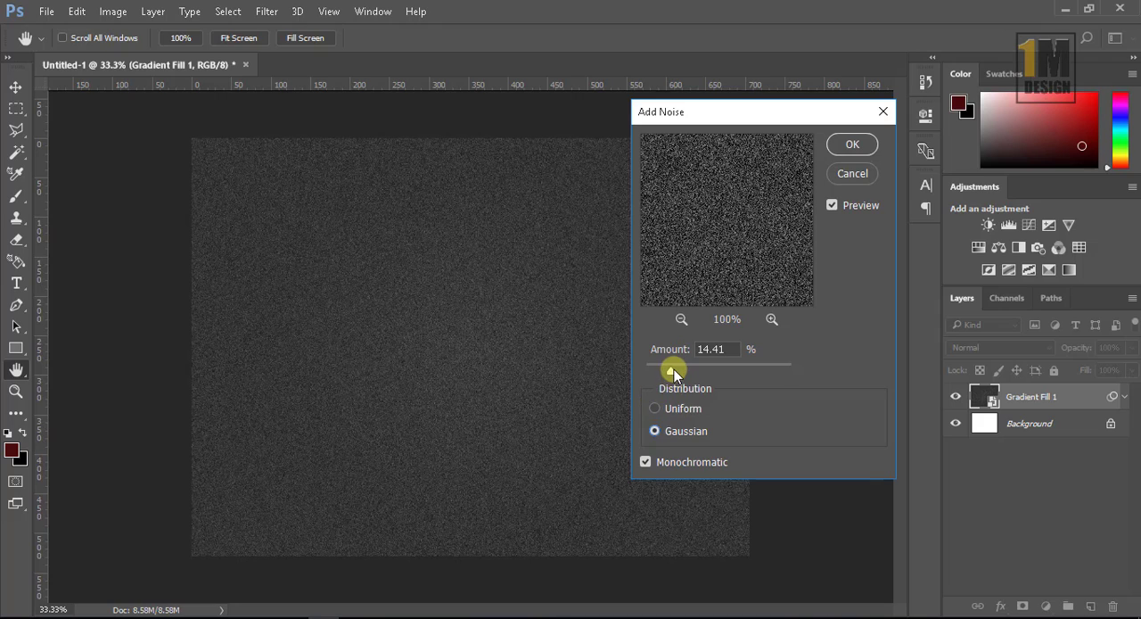
pyautogui.moveTo(674, 369); pyautogui.dragTo(660, 369)
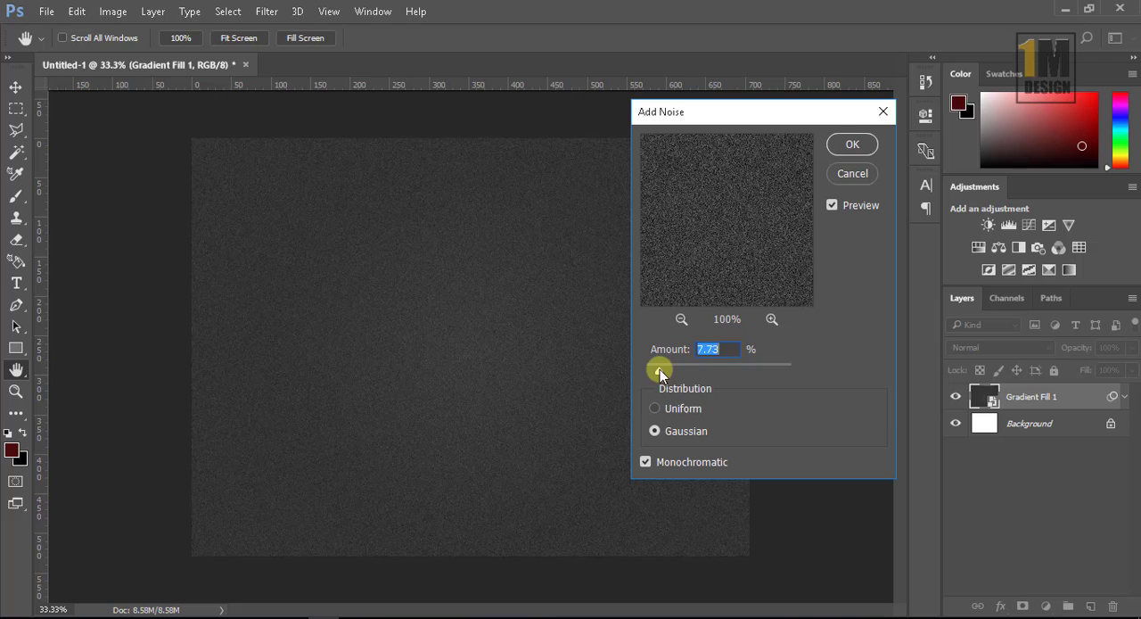
pyautogui.click(851, 144)
pyautogui.press('v')
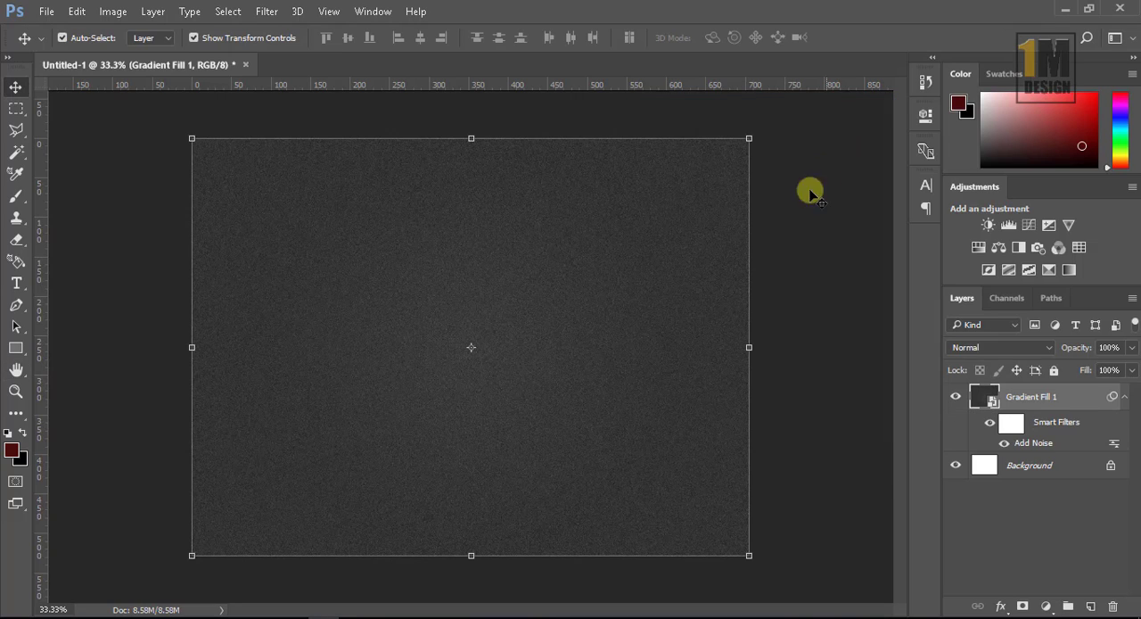
pyautogui.click(790, 211)
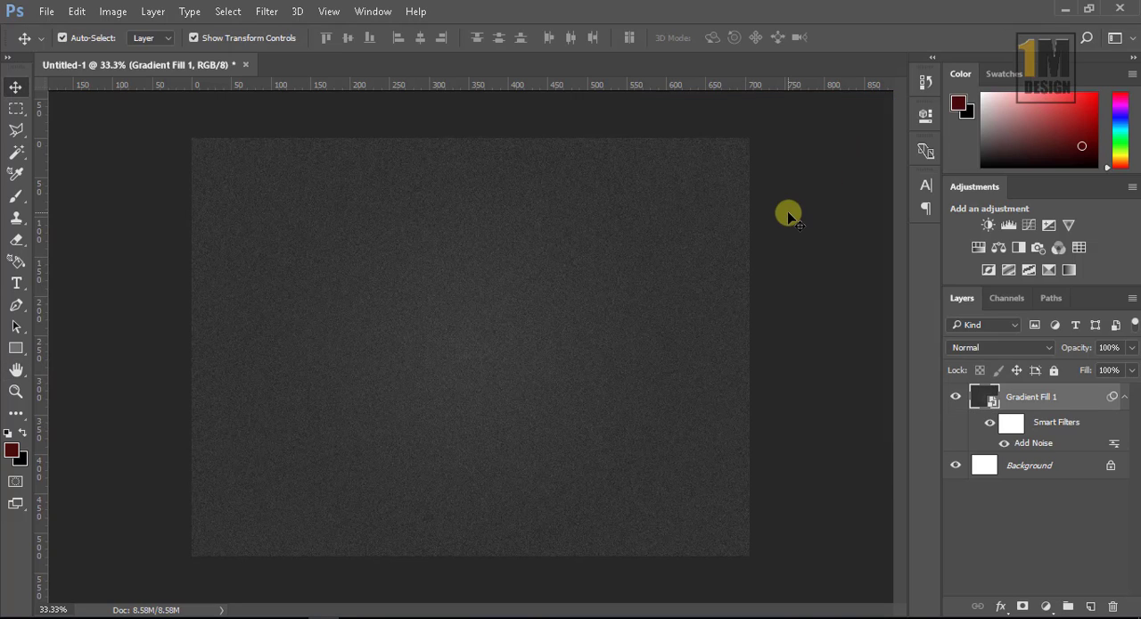
# Step: Add a horizontal text on the canvas reading VIDEO on one line and BOARD on the next
pyautogui.click(15, 284)
pyautogui.moveTo(15, 284); pyautogui.dragTo(82, 281)
pyautogui.click(380, 329)
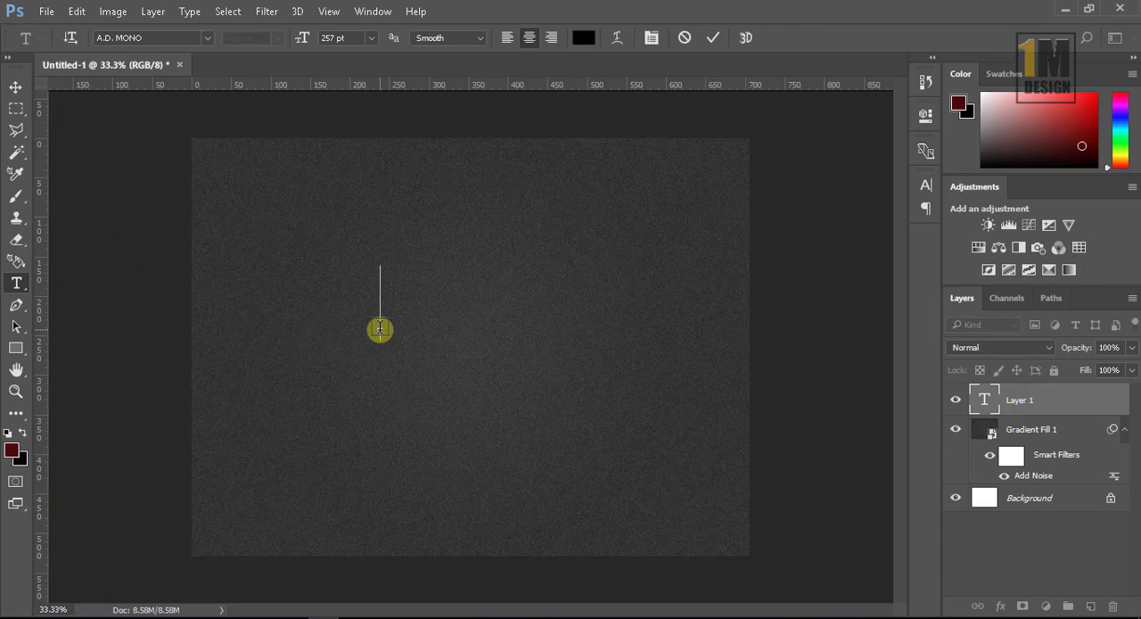
pyautogui.write('VIDEO')
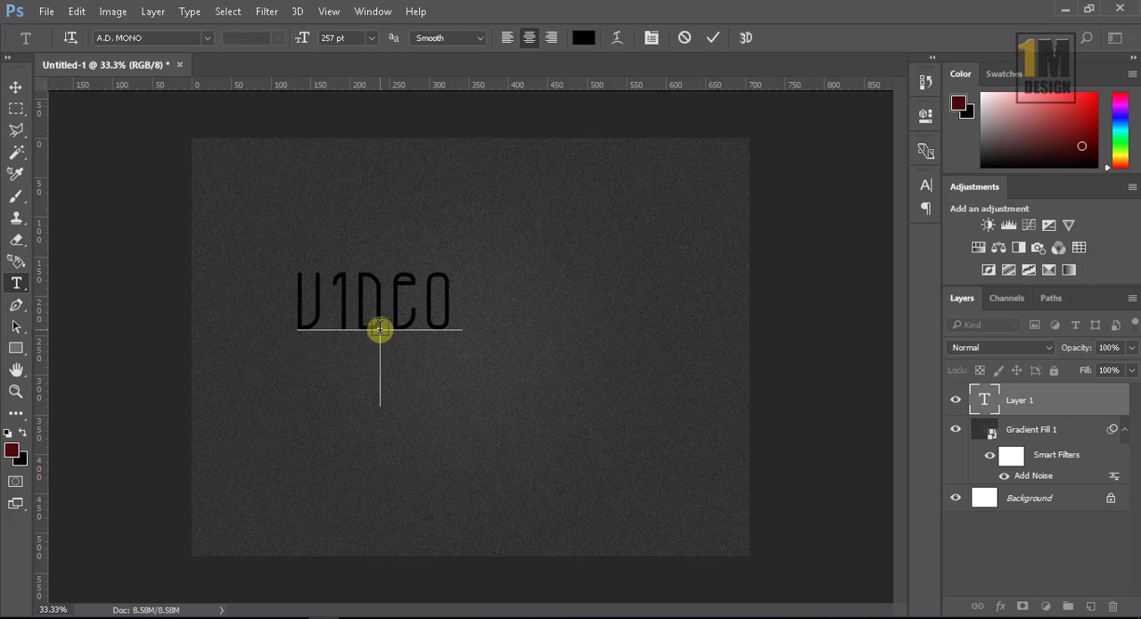
pyautogui.press('Return')
pyautogui.write('BOARD')
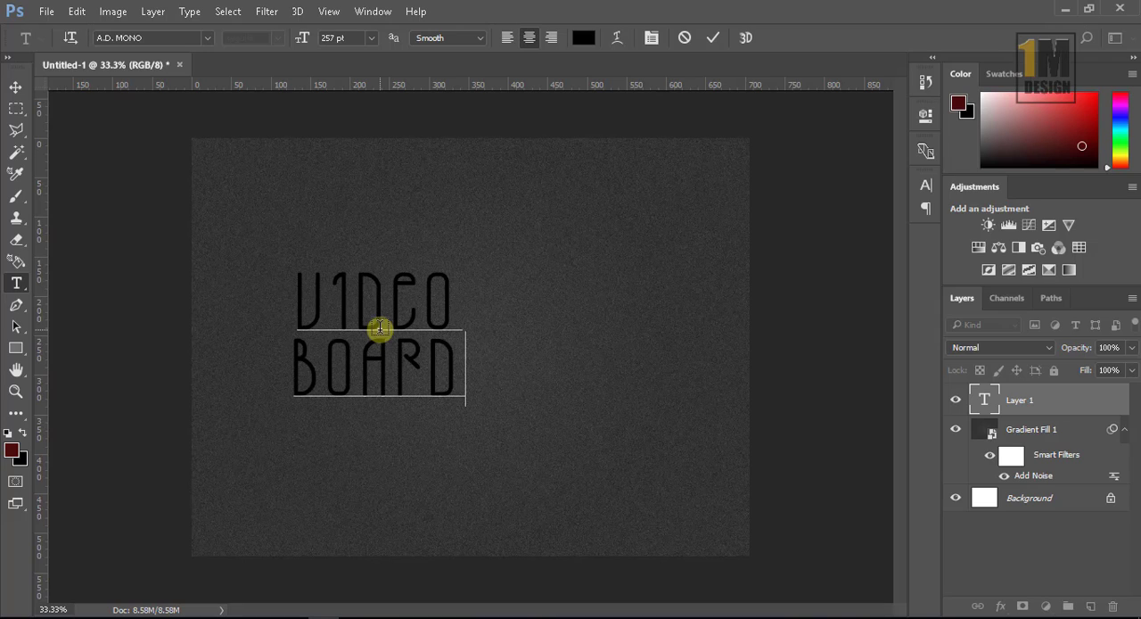
# Step: Delete the line break and the O of VIDEO before BOARD, and enter both again
pyautogui.click(294, 366)
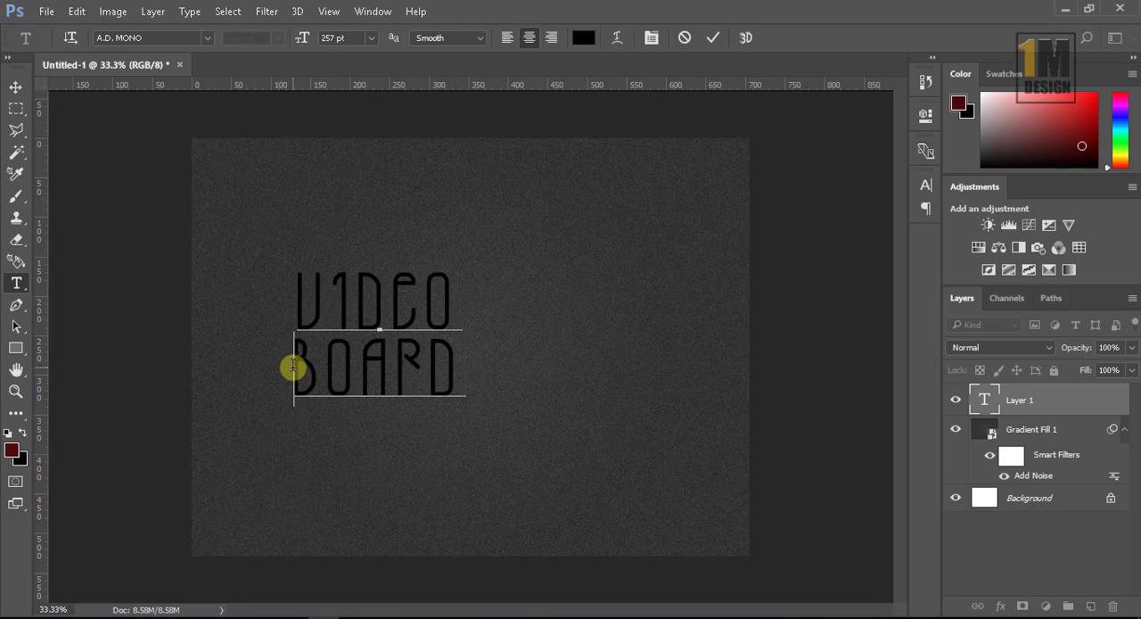
pyautogui.press('BackSpace')
pyautogui.press('BackSpace')
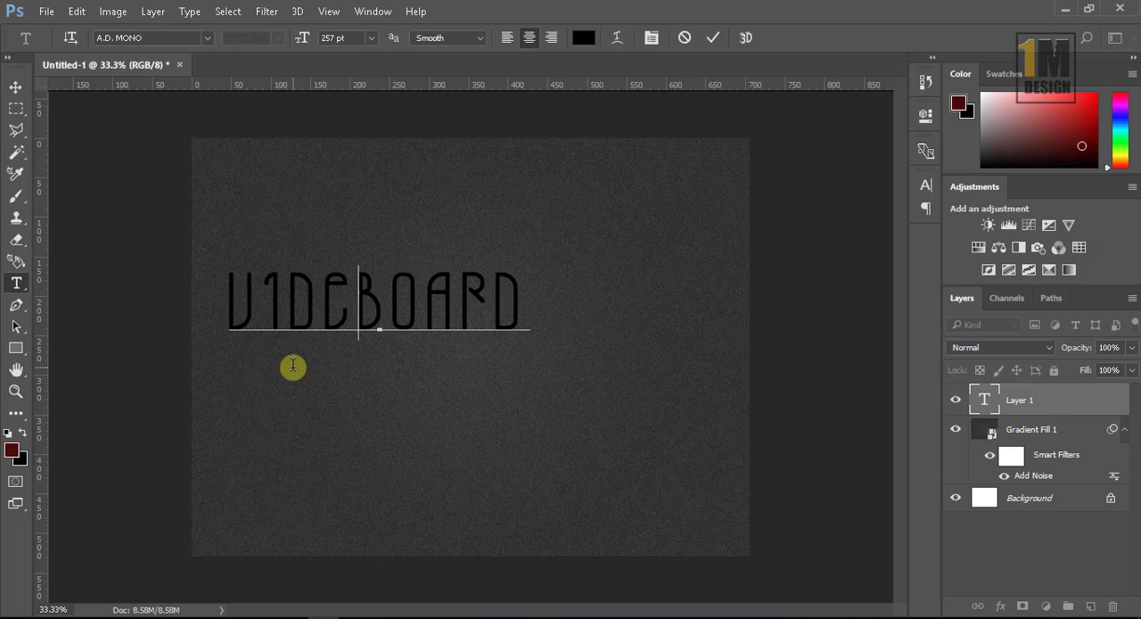
pyautogui.write('O')
pyautogui.press('Return')
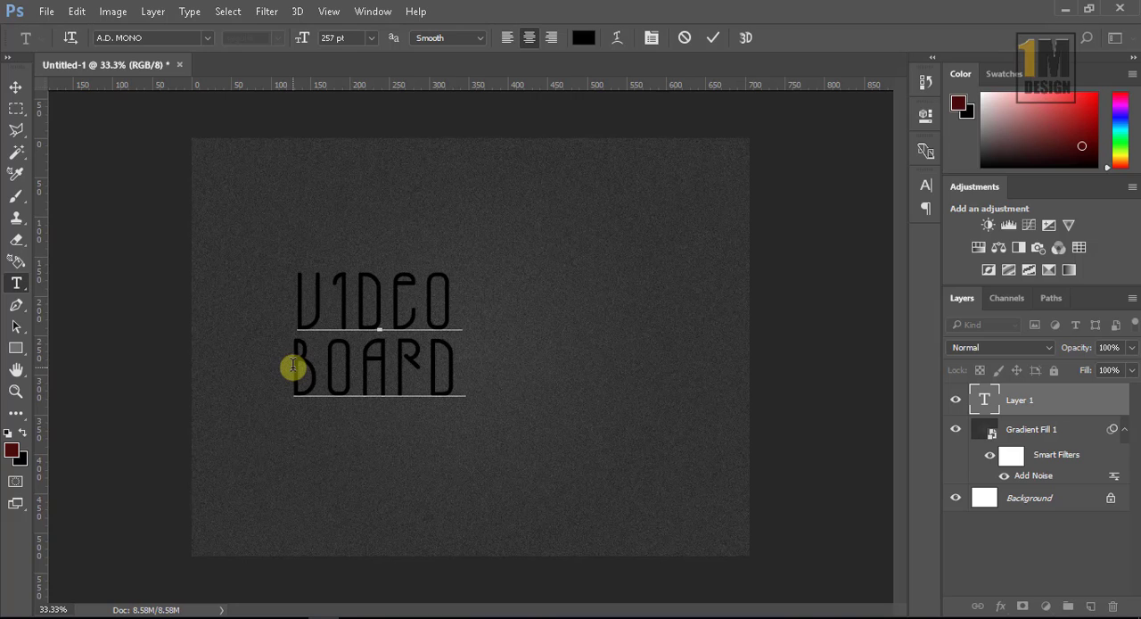
# Step: Commit the VIDEO BOARD text, move it to the middle of the canvas and deselect it
pyautogui.click(713, 37)
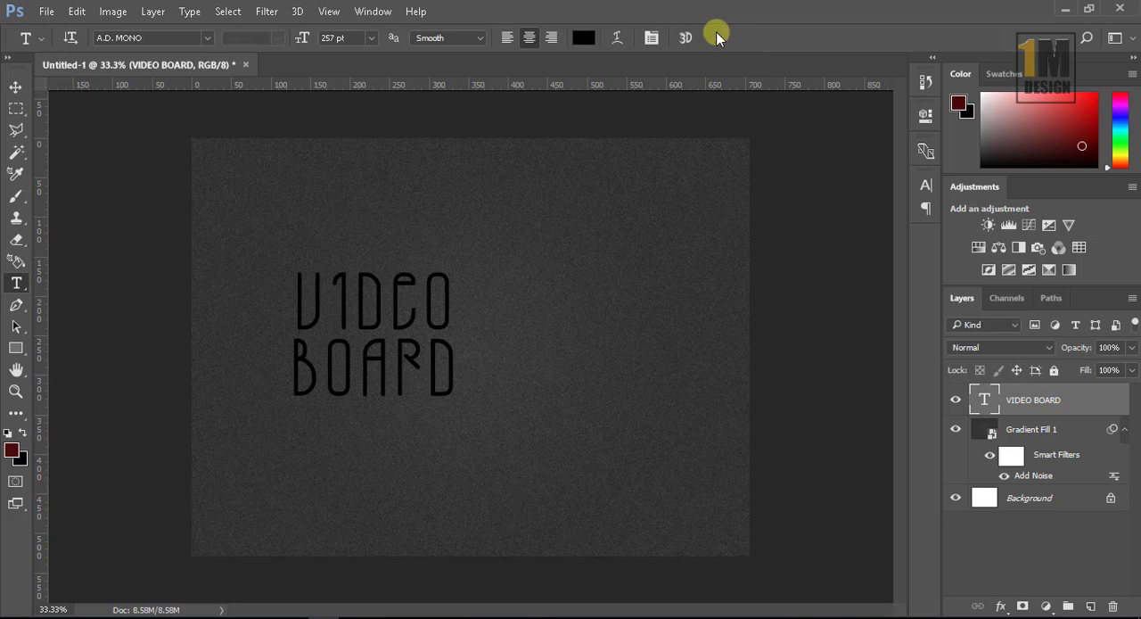
pyautogui.click(16, 88)
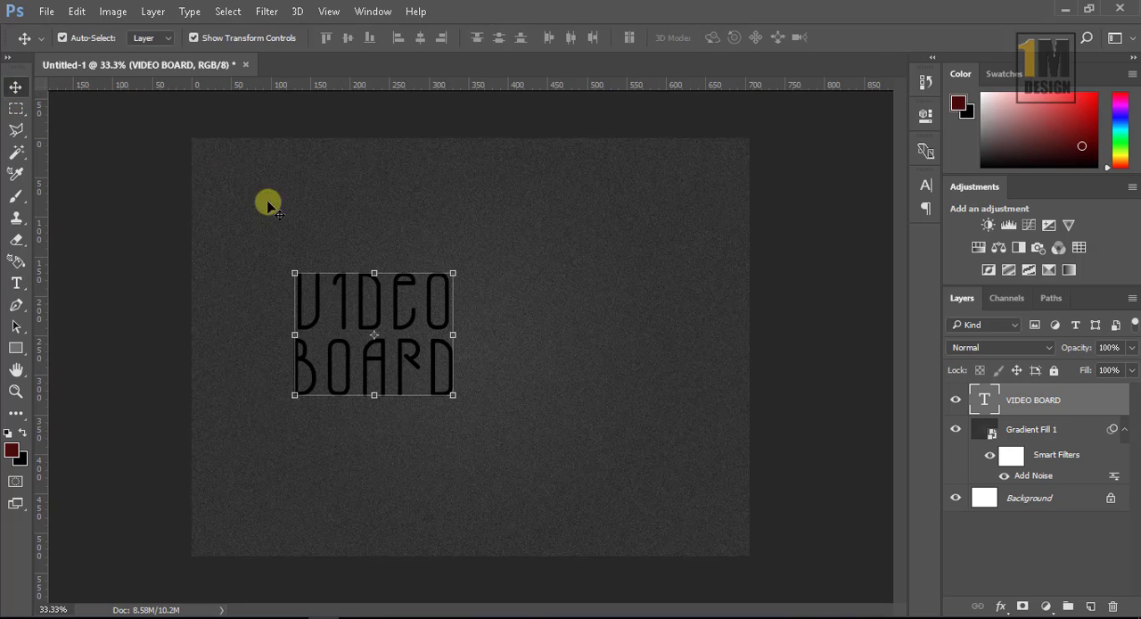
pyautogui.moveTo(400, 306); pyautogui.dragTo(496, 307)
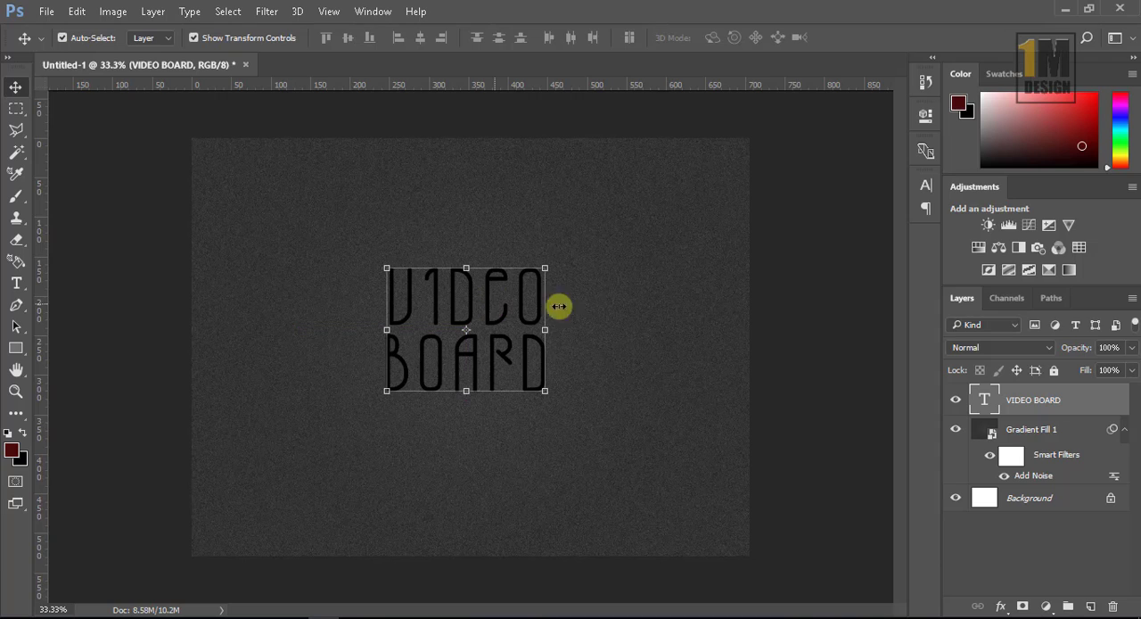
pyautogui.click(823, 321)
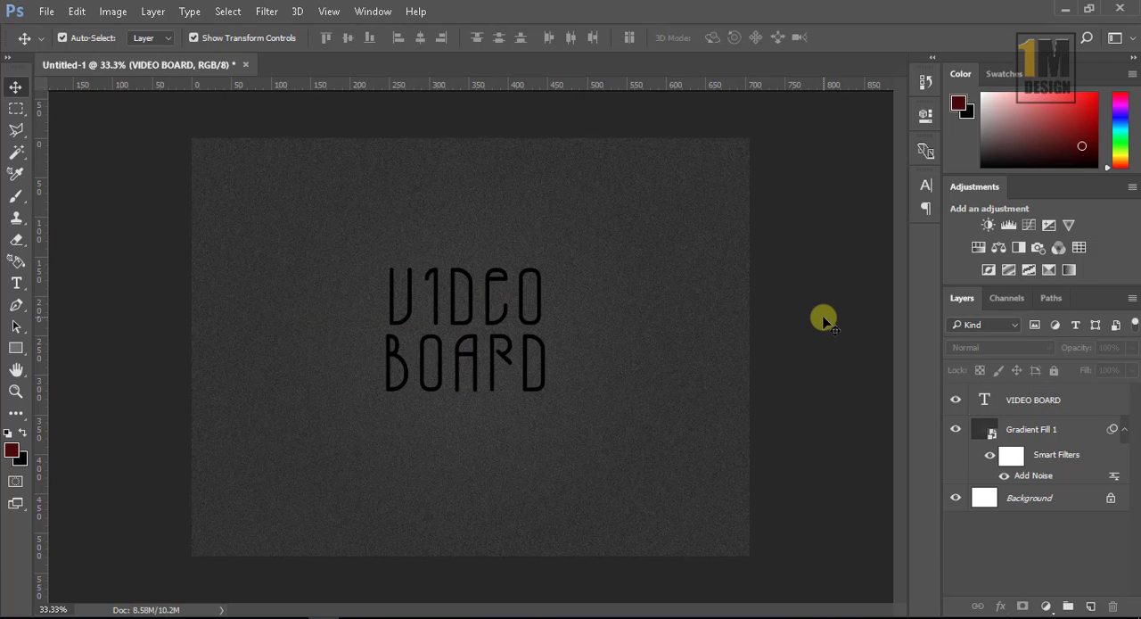
# Step: Select the whole VIDEO BOARD text for editing and look at its font in the list of available fonts
pyautogui.click(544, 310)
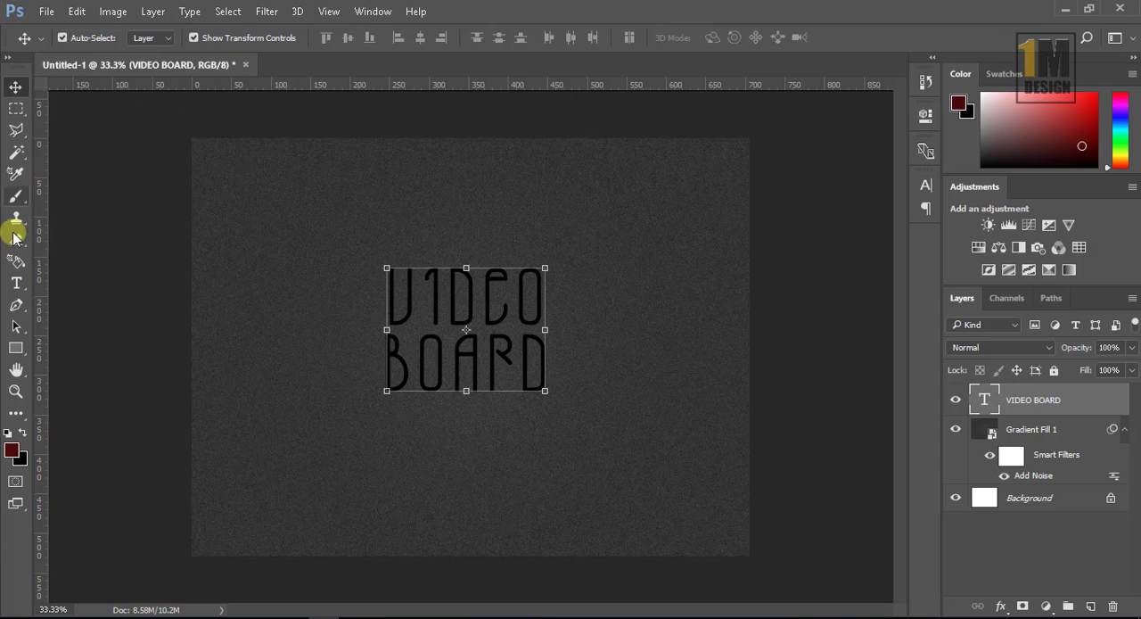
pyautogui.click(15, 284)
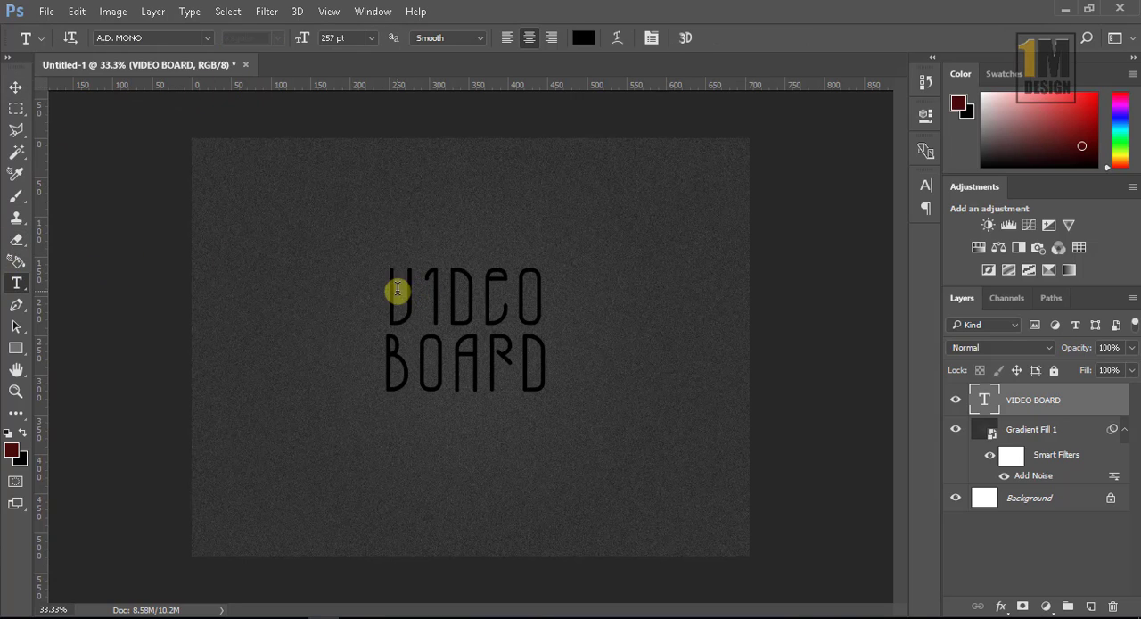
pyautogui.moveTo(390, 293); pyautogui.dragTo(550, 387)
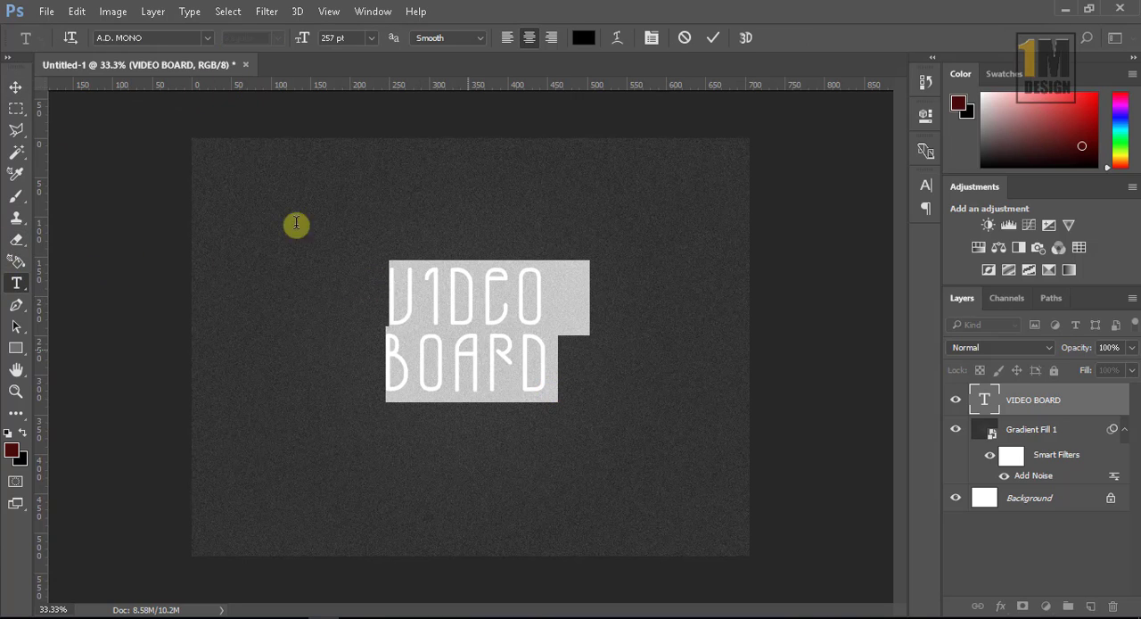
pyautogui.click(206, 39)
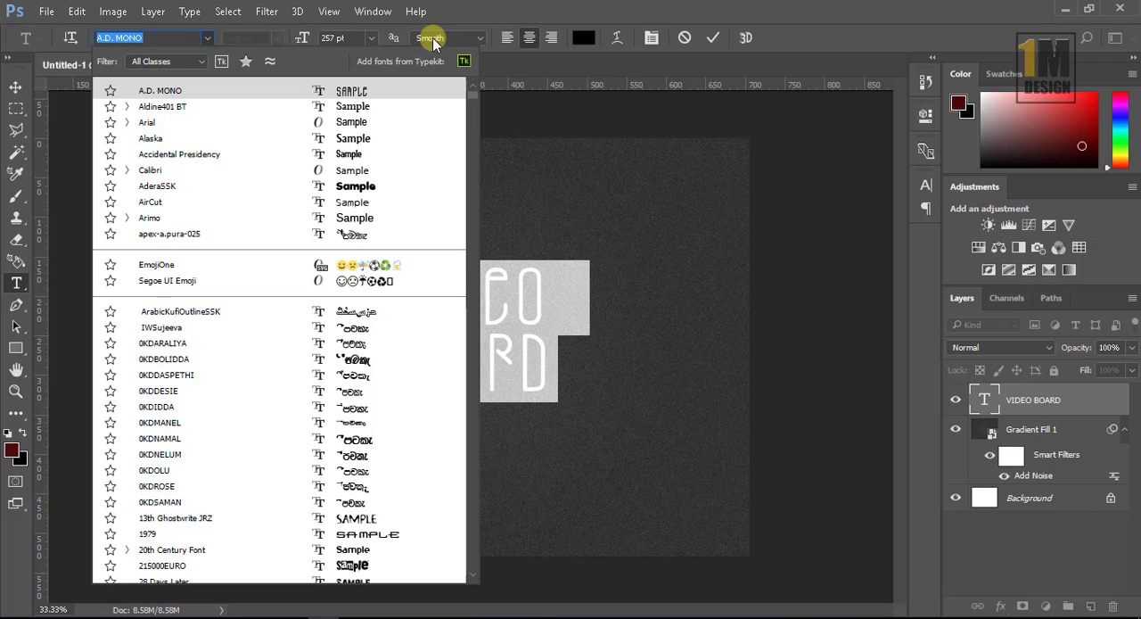
pyautogui.click(710, 38)
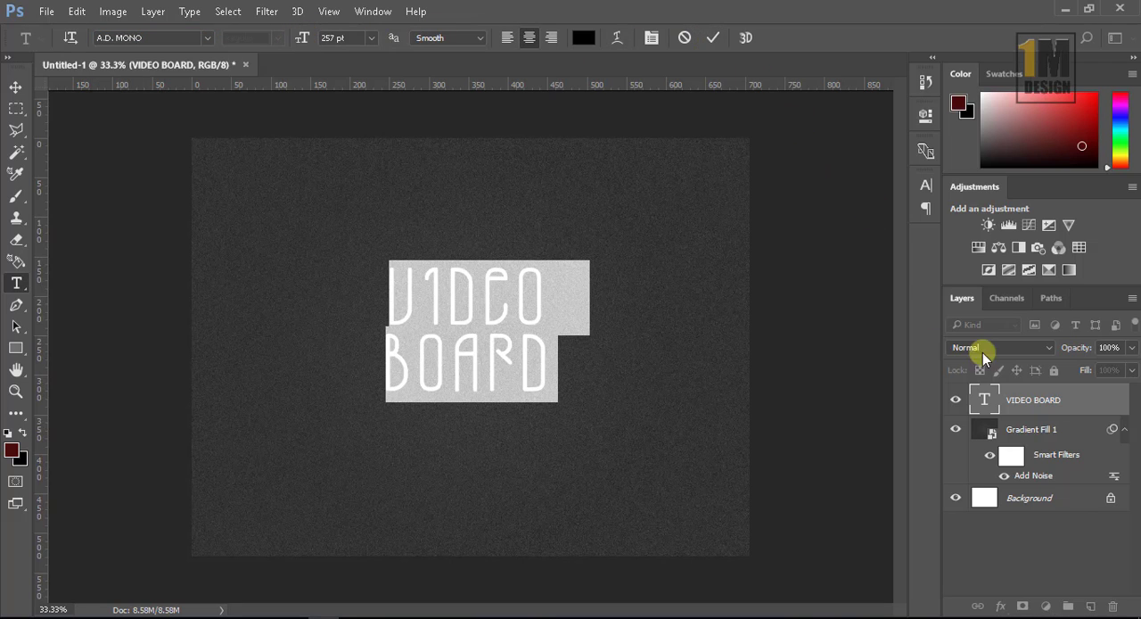
# Step: Convert the VIDEO BOARD text layer to a smart object
pyautogui.click(1075, 405)
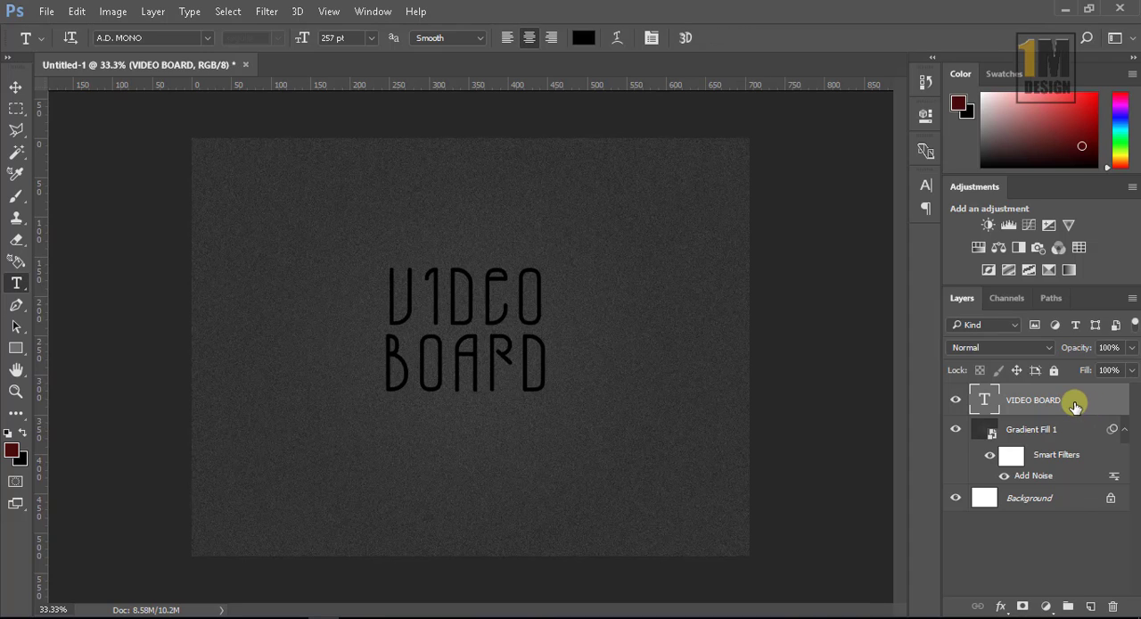
pyautogui.rightClick(1075, 406)
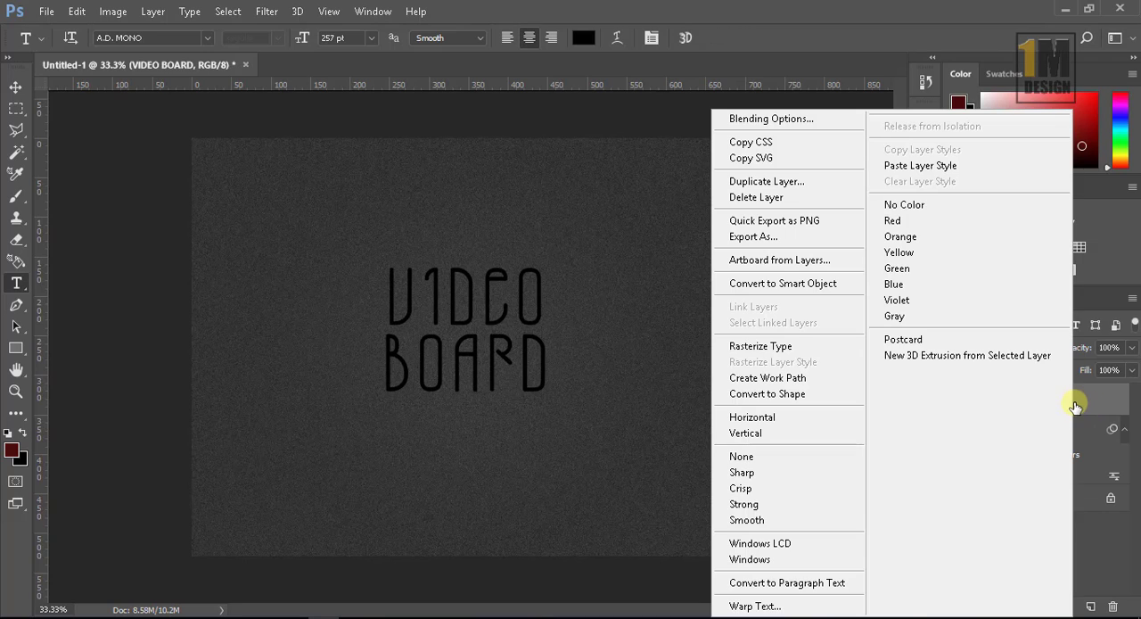
pyautogui.click(788, 283)
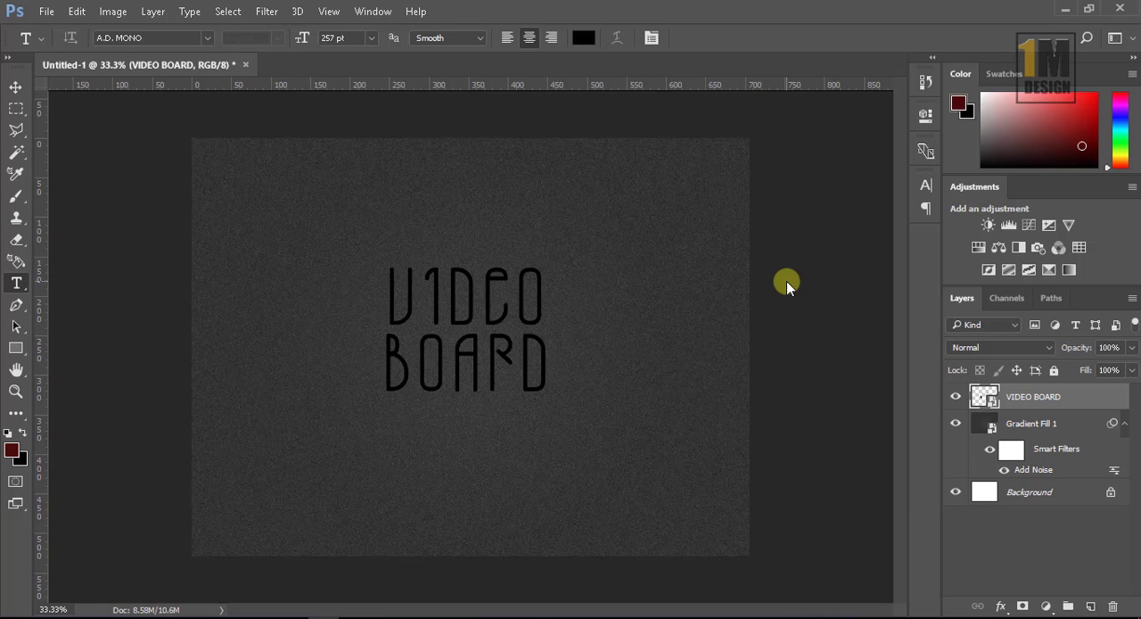
# Step: Add a Bevel & Emboss effect to the VIDEO BOARD layer with depth 160%, size 10 px and soften 2 px
pyautogui.doubleClick(1097, 404)
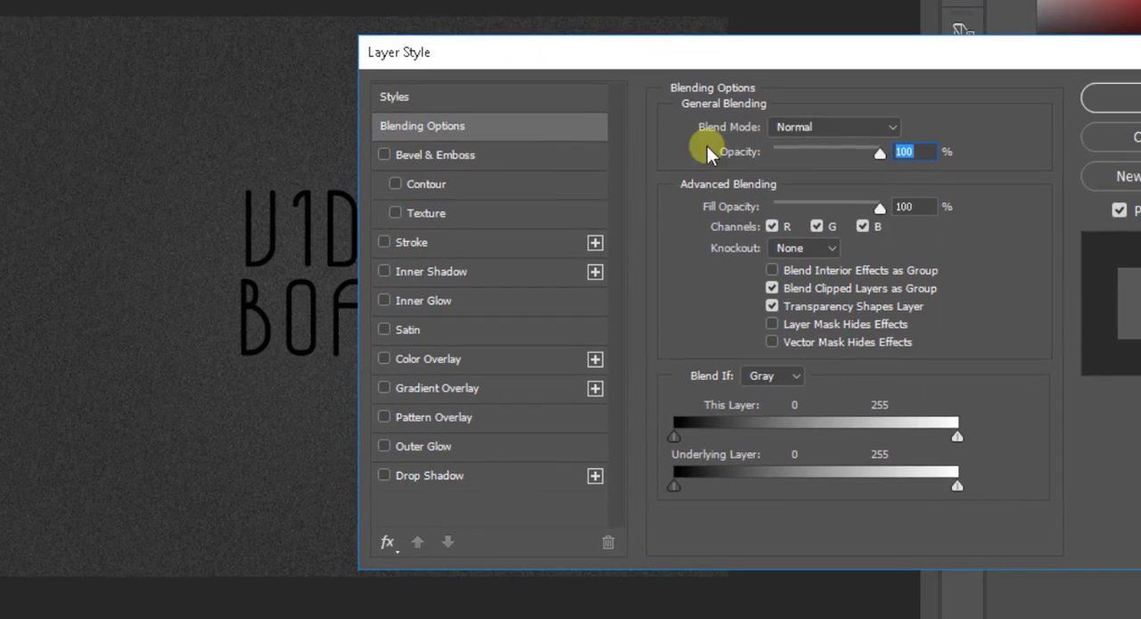
pyautogui.moveTo(494, 51); pyautogui.dragTo(624, 41)
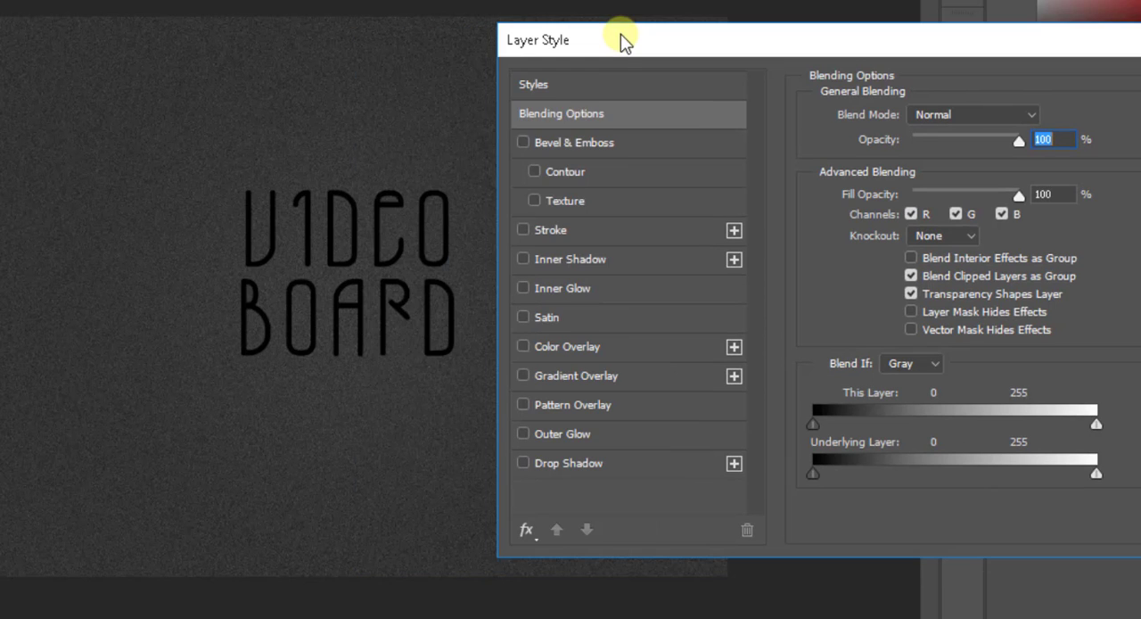
pyautogui.click(524, 143)
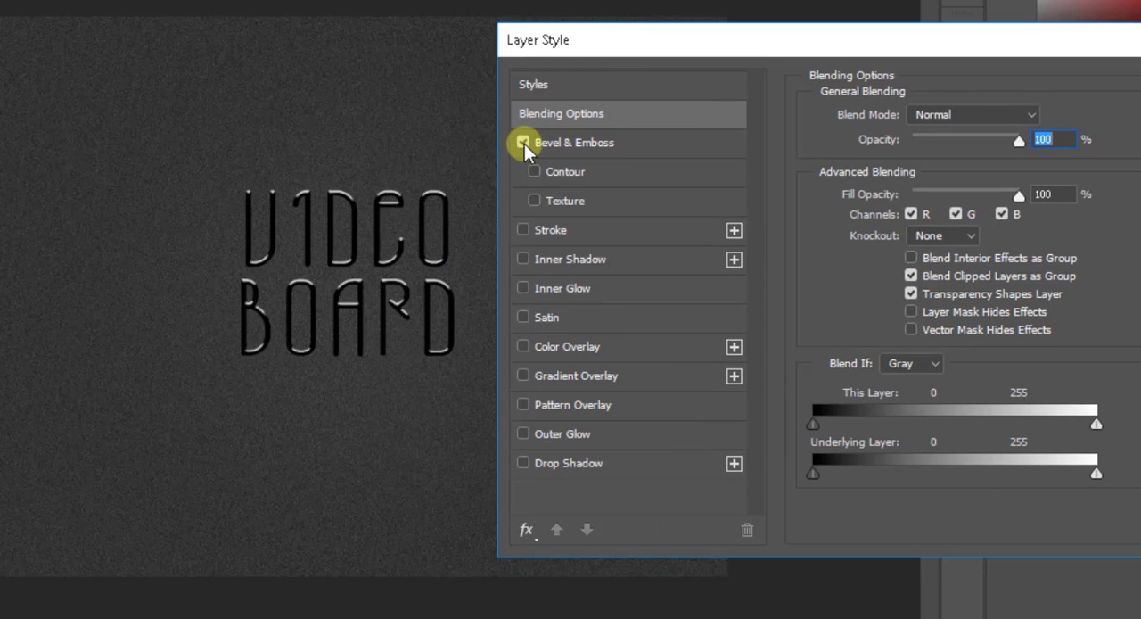
pyautogui.click(649, 143)
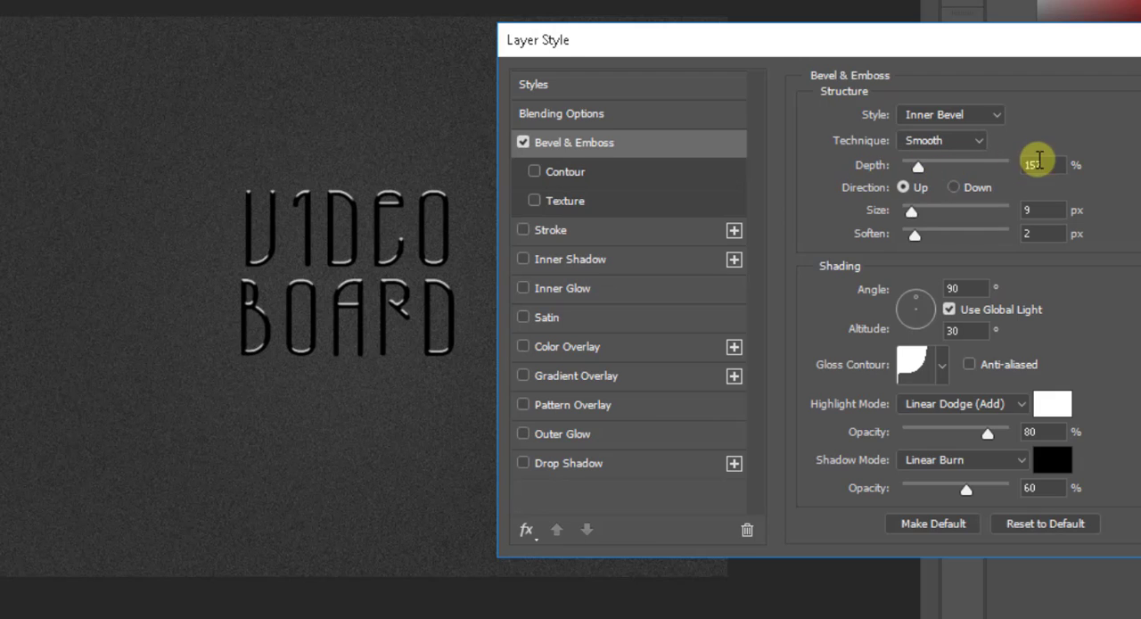
pyautogui.moveTo(1047, 161); pyautogui.dragTo(1004, 162)
pyautogui.write('160')
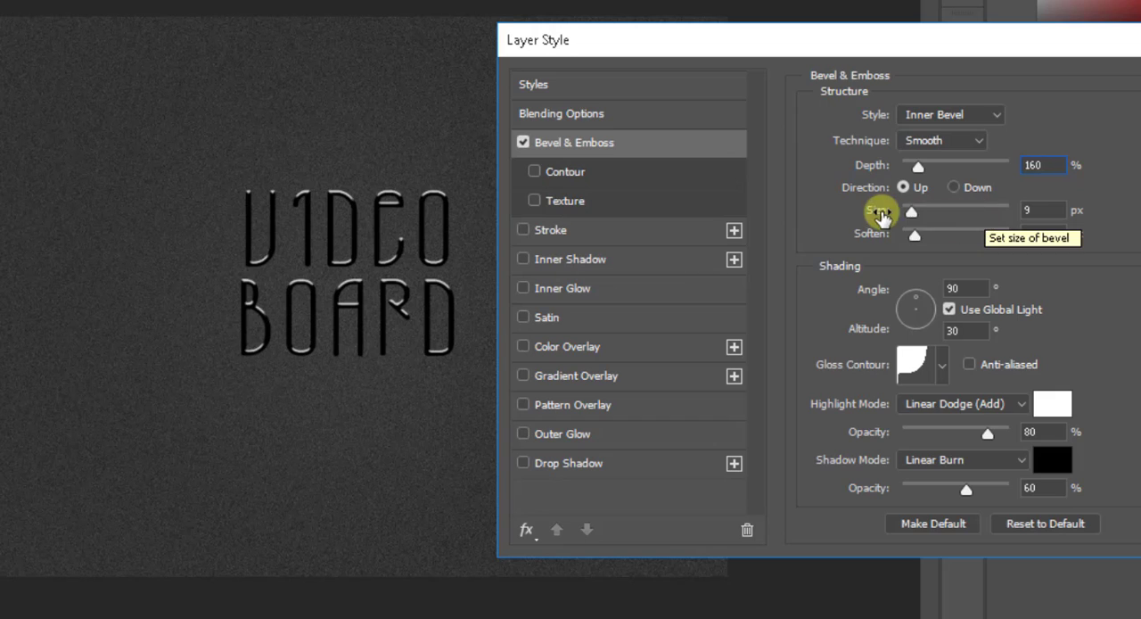
pyautogui.moveTo(1032, 211); pyautogui.dragTo(1005, 210)
pyautogui.write('10')
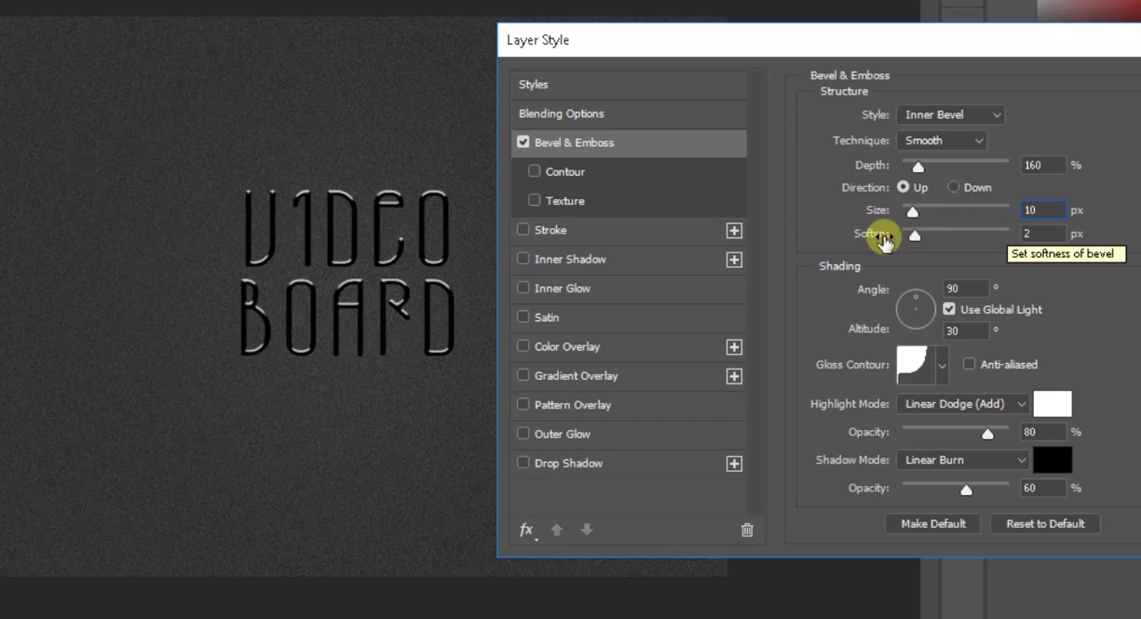
pyautogui.doubleClick(1044, 235)
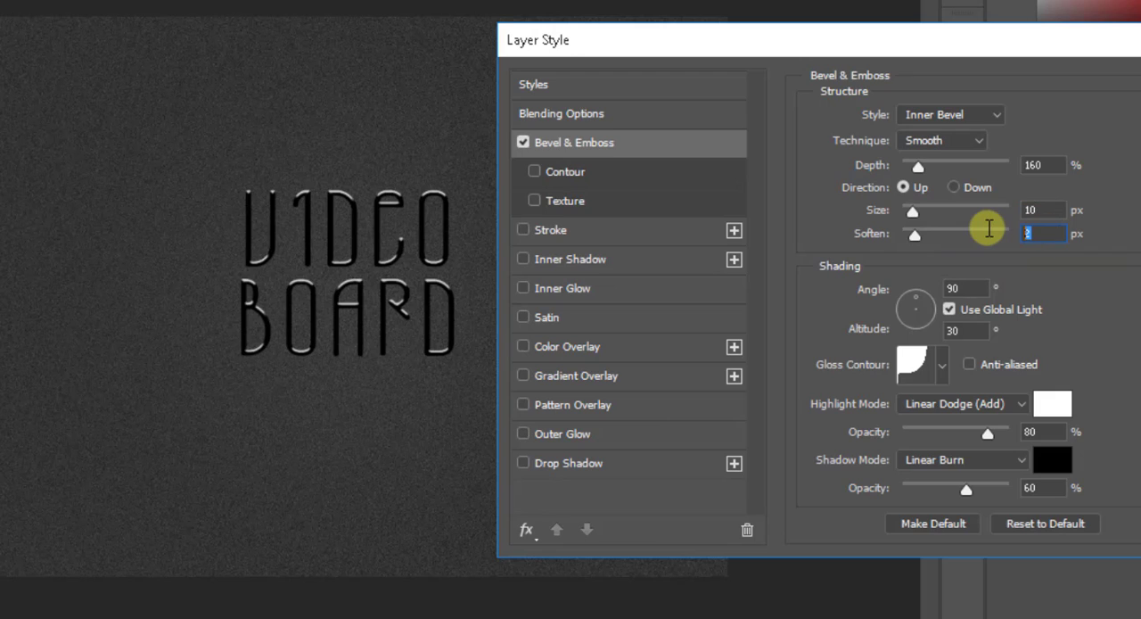
# Step: Set the bevel's shading angle to 90° and altitude to 45° without global light, using the fourth gloss contour preset
pyautogui.doubleClick(956, 285)
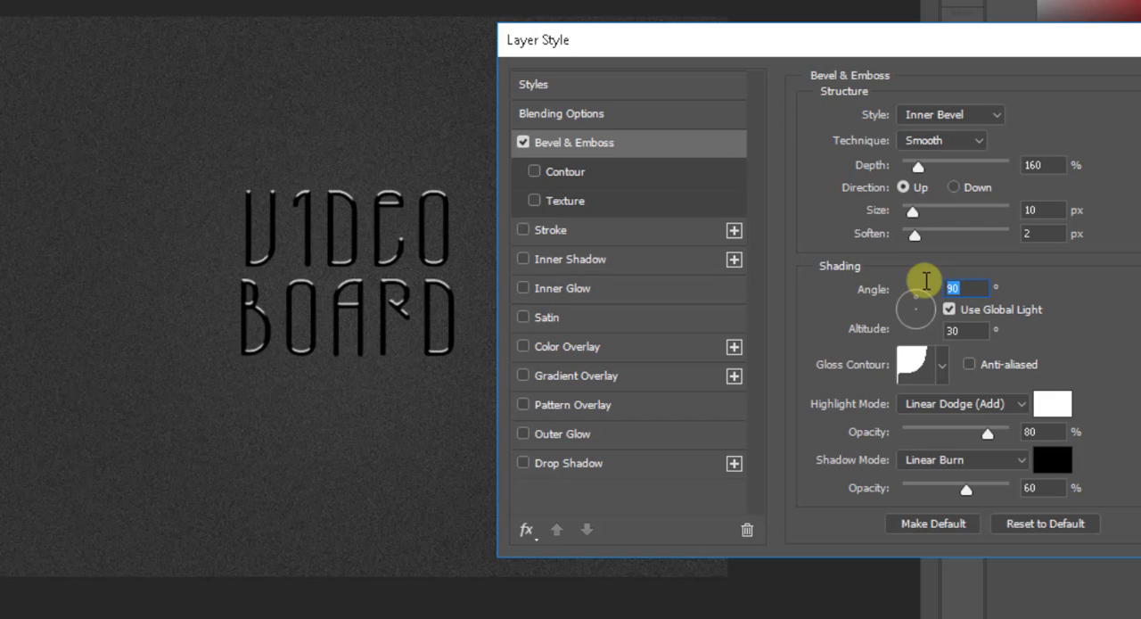
pyautogui.write('90')
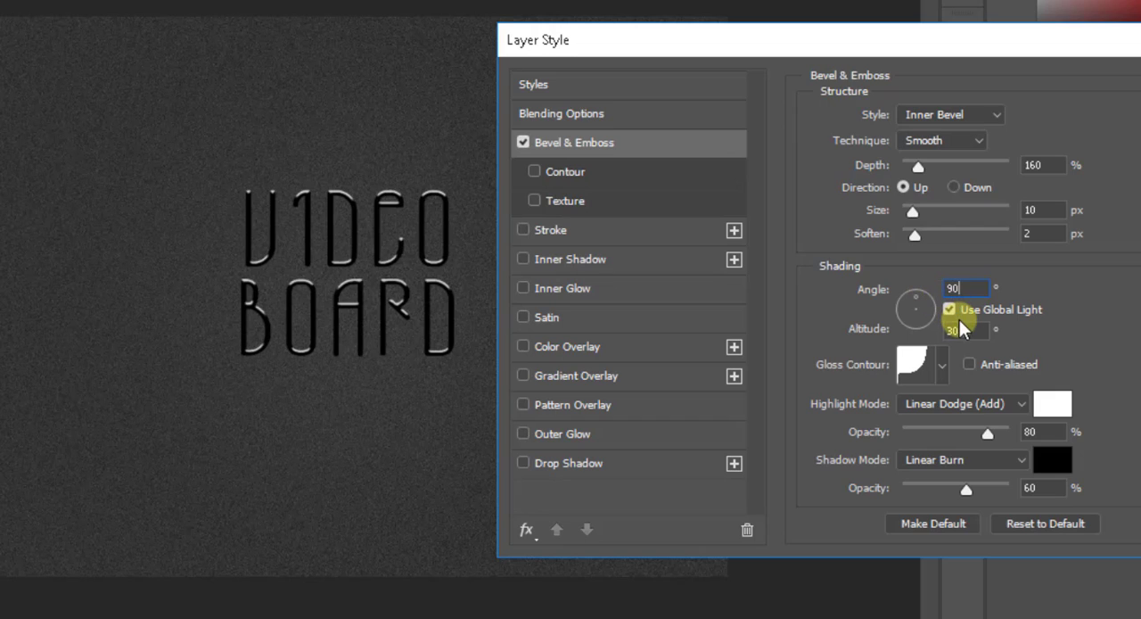
pyautogui.doubleClick(964, 328)
pyautogui.write('45')
pyautogui.click(942, 362)
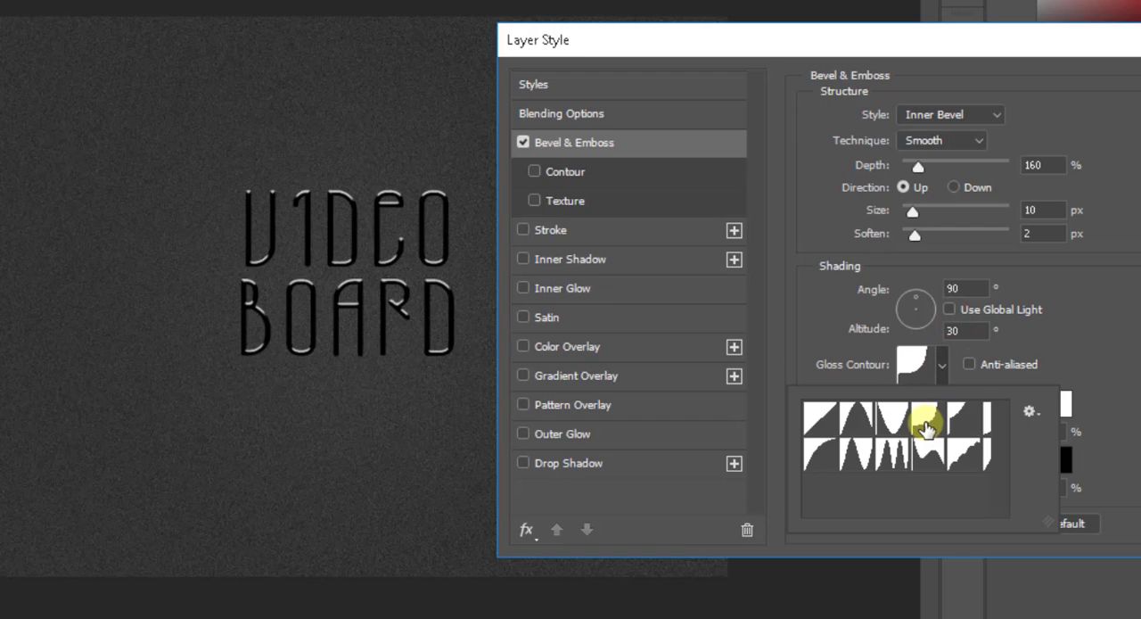
pyautogui.click(856, 455)
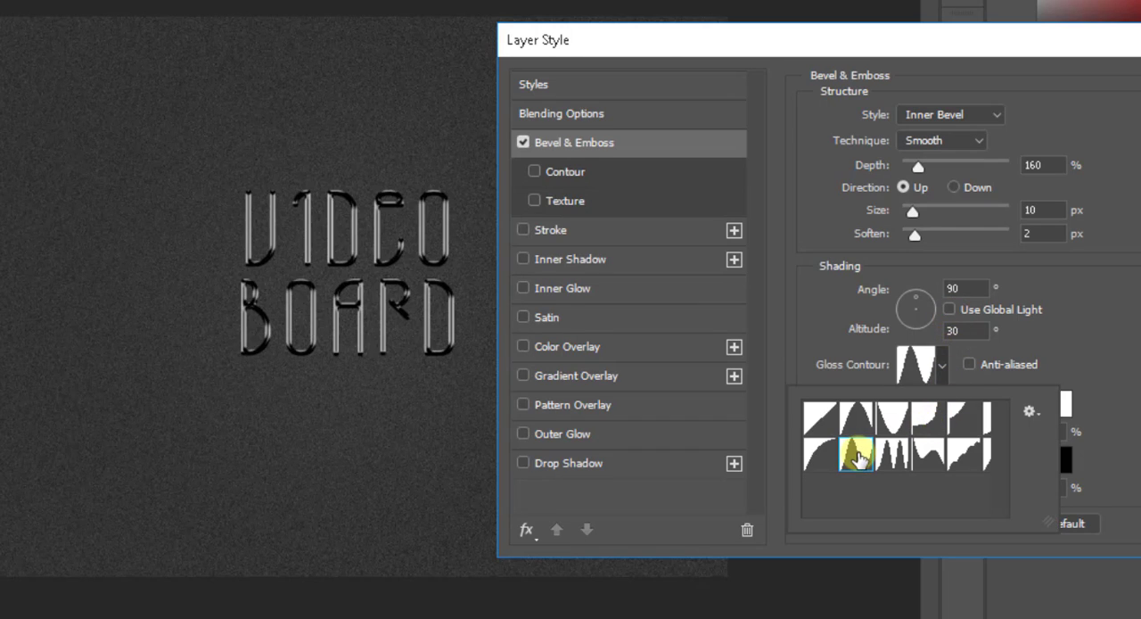
pyautogui.click(926, 421)
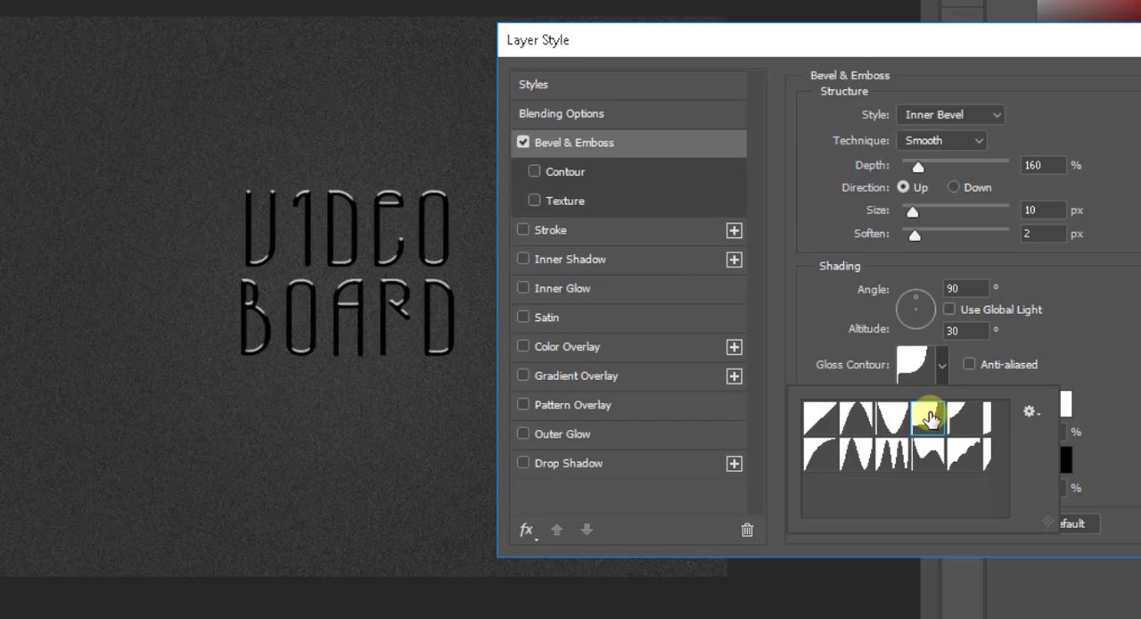
pyautogui.click(1079, 319)
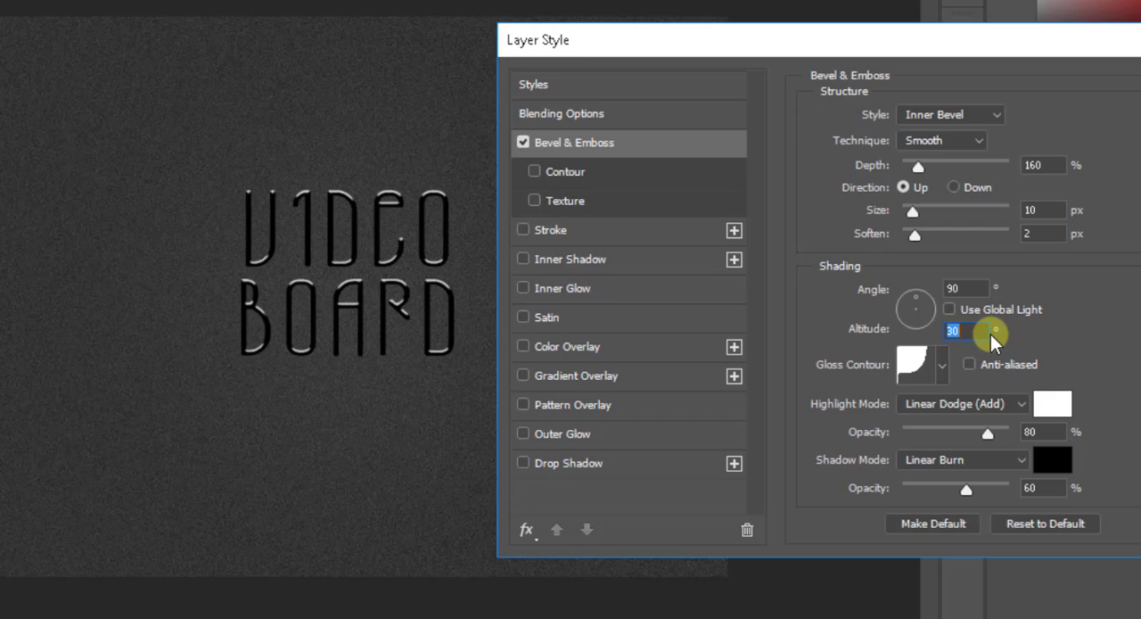
pyautogui.write('45')
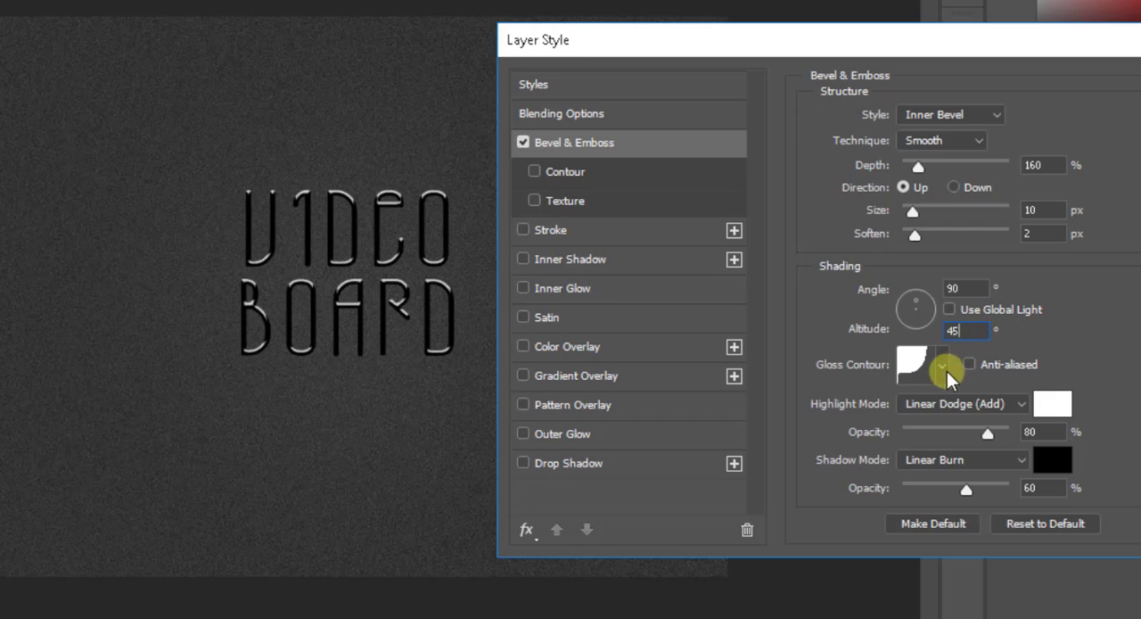
# Step: Set the bevel's highlight mode to Linear Dodge (Add) with 60% opacity
pyautogui.click(1017, 403)
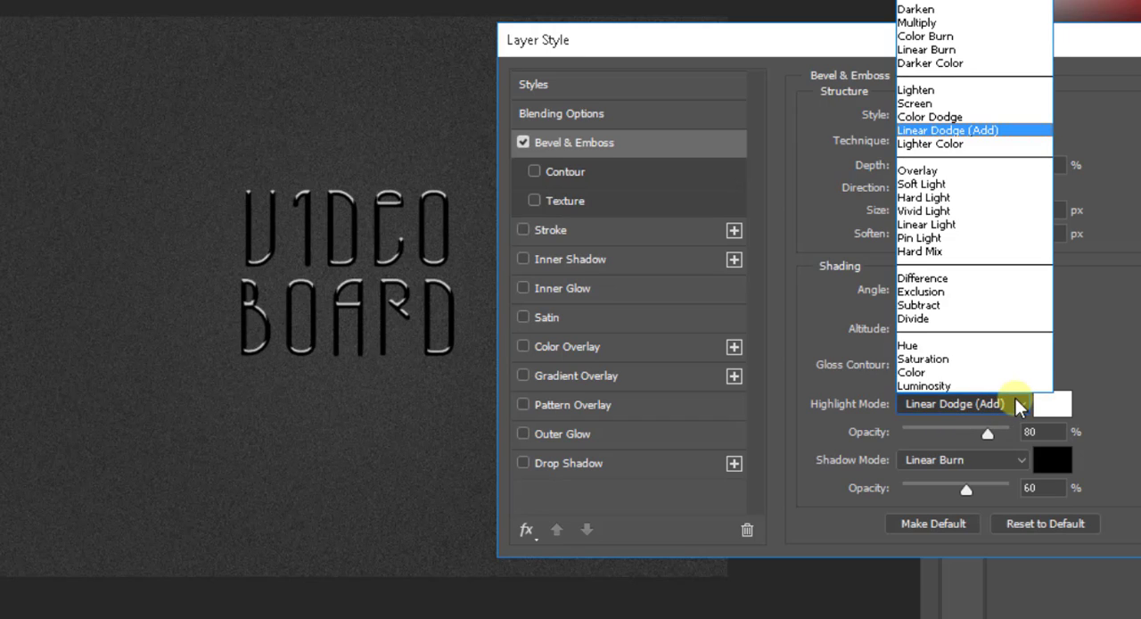
pyautogui.click(987, 133)
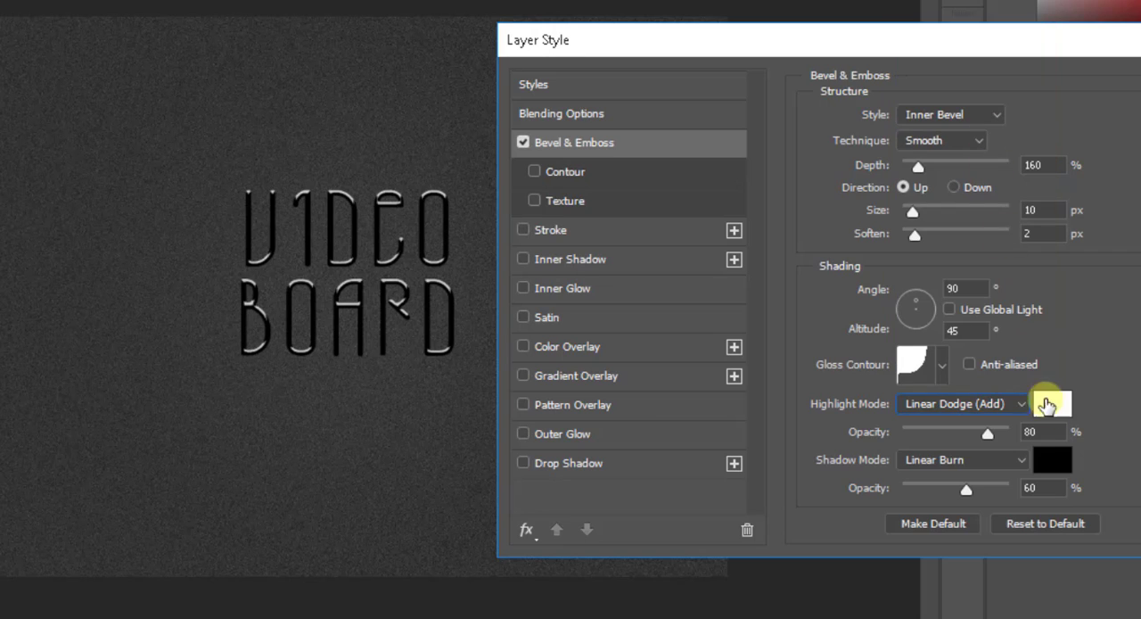
pyautogui.doubleClick(1018, 434)
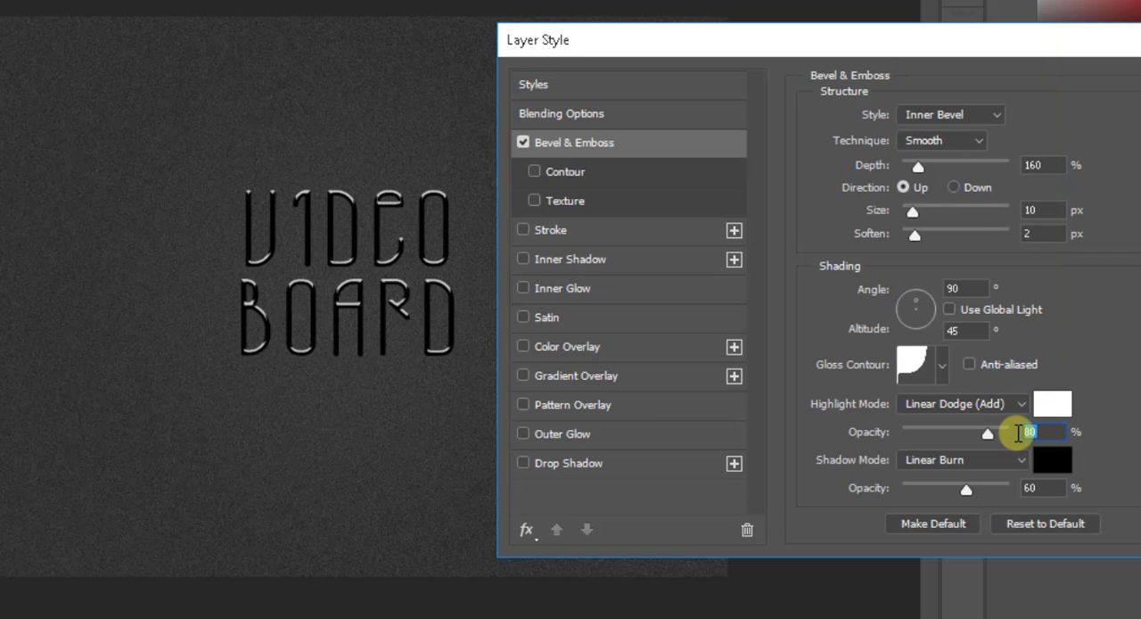
pyautogui.write('60')
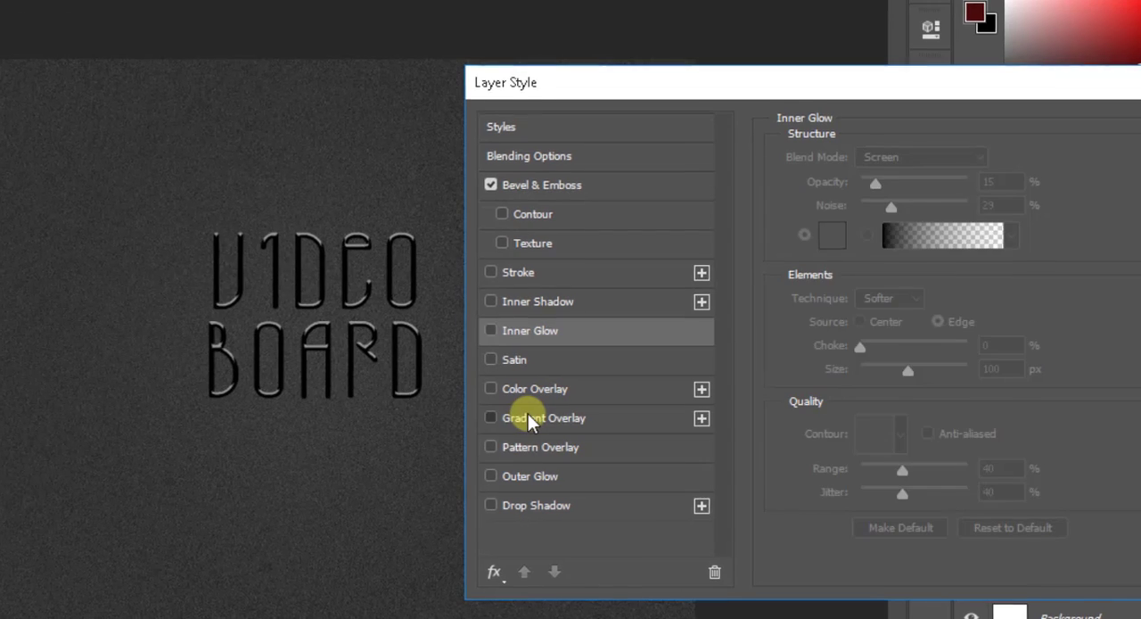
# Step: Add a Gradient Overlay to the VIDEO BOARD layer running from orange e4850a to light tan d7a260
pyautogui.click(560, 372)
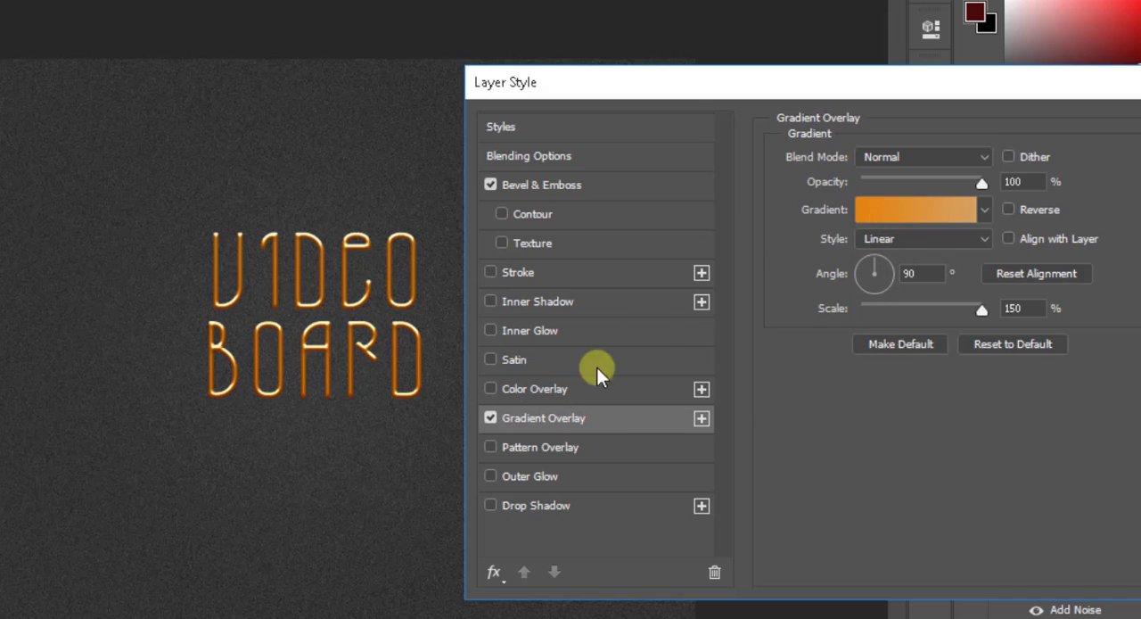
pyautogui.click(944, 198)
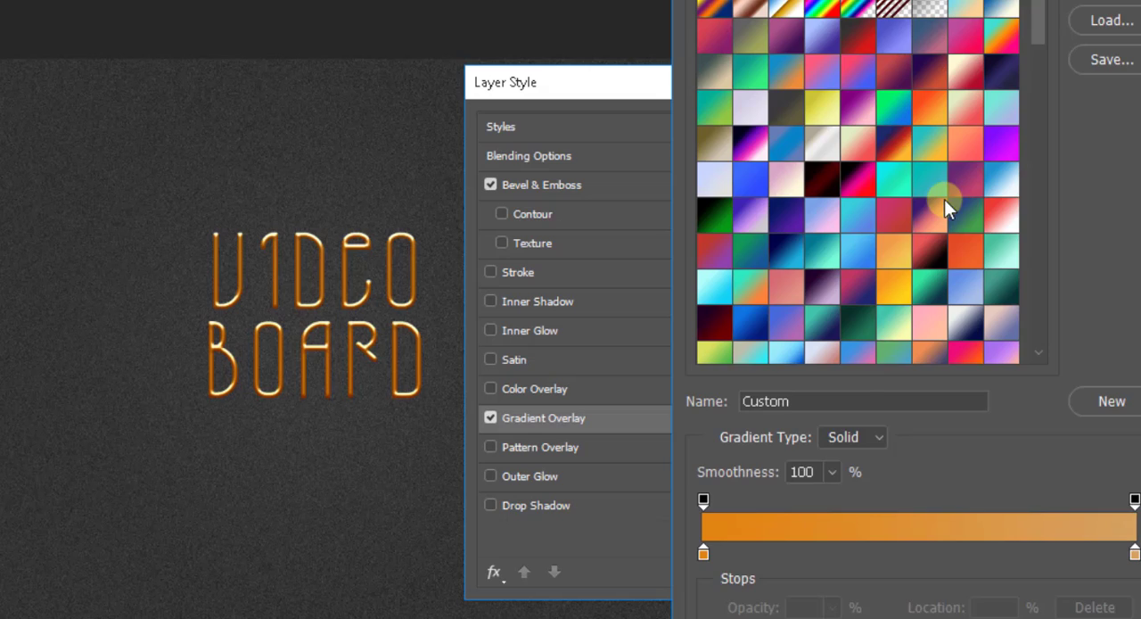
pyautogui.doubleClick(703, 551)
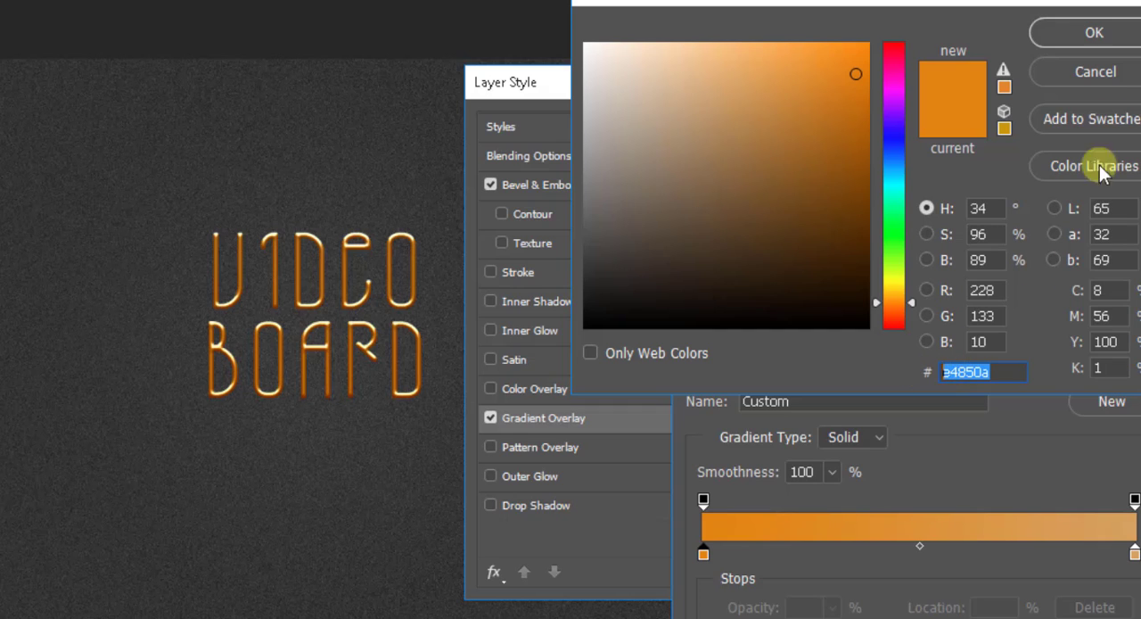
pyautogui.click(1095, 35)
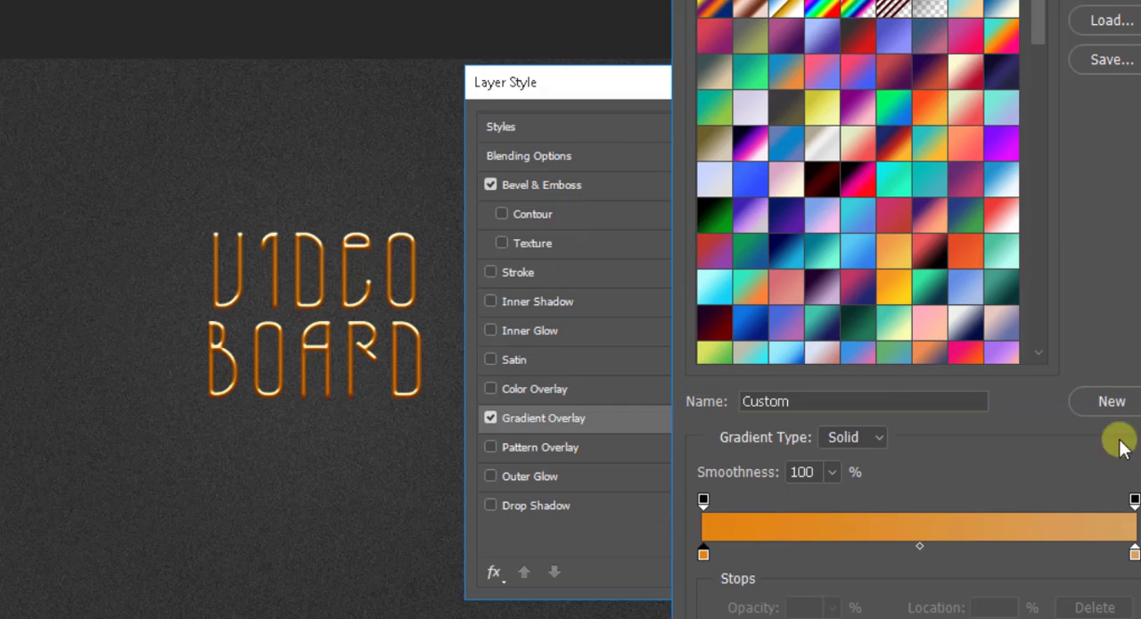
pyautogui.doubleClick(1133, 553)
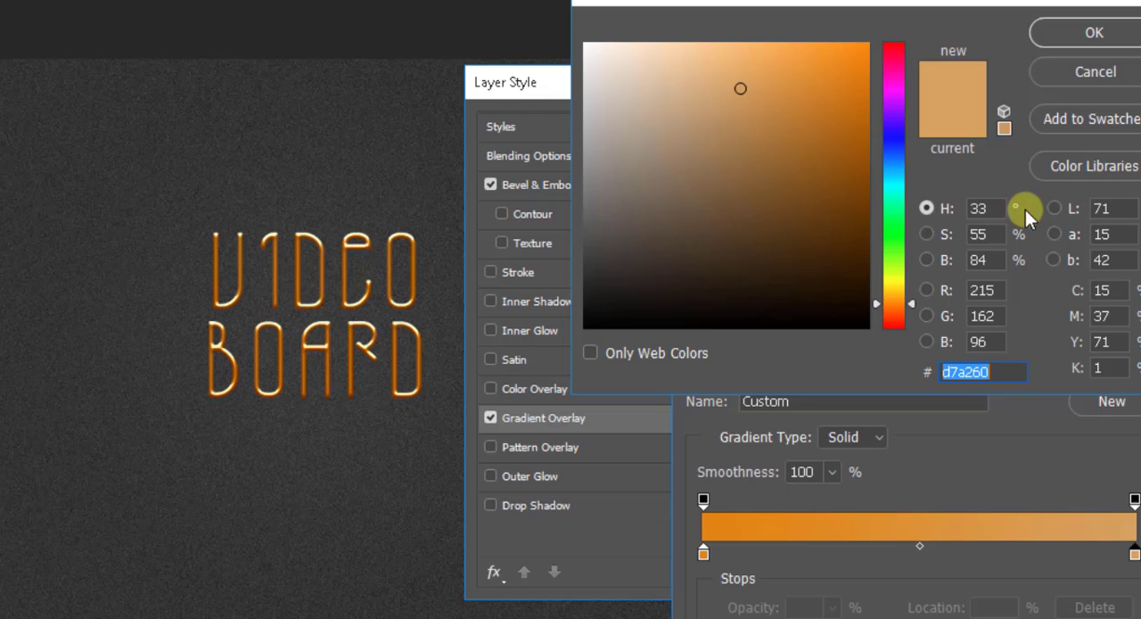
pyautogui.click(1019, 373)
pyautogui.moveTo(1019, 372); pyautogui.dragTo(935, 373)
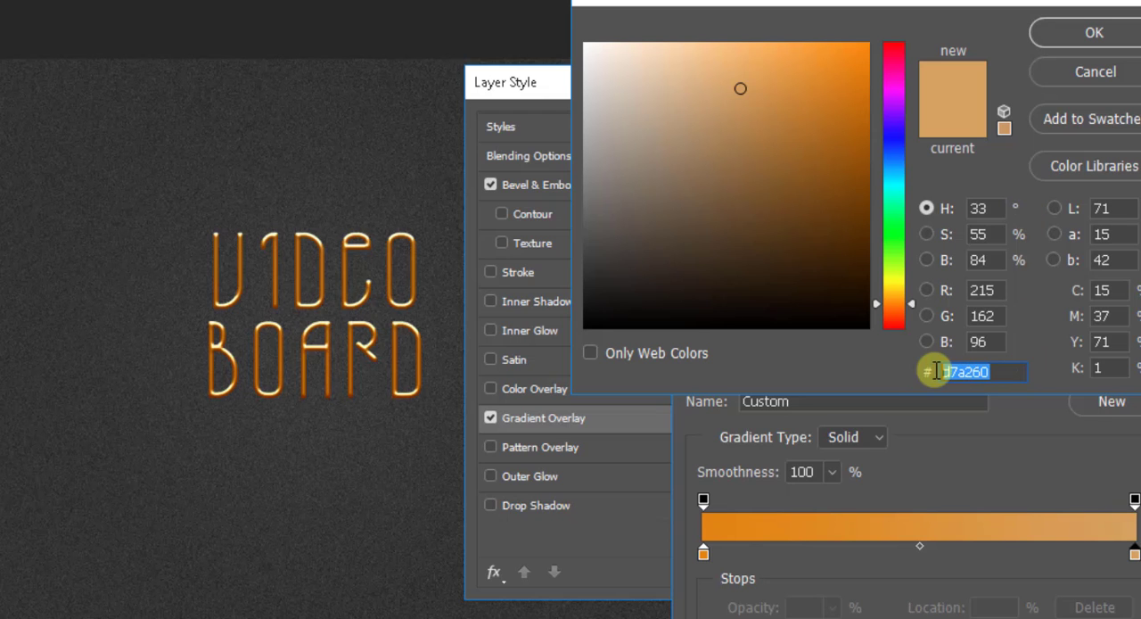
pyautogui.click(1059, 34)
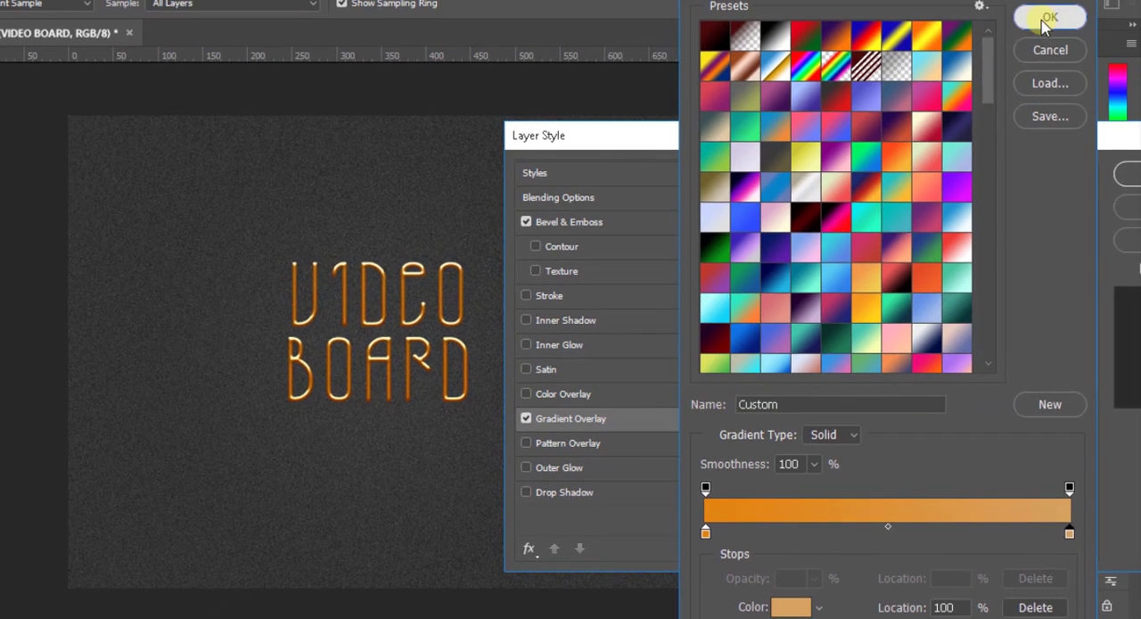
pyautogui.click(1050, 18)
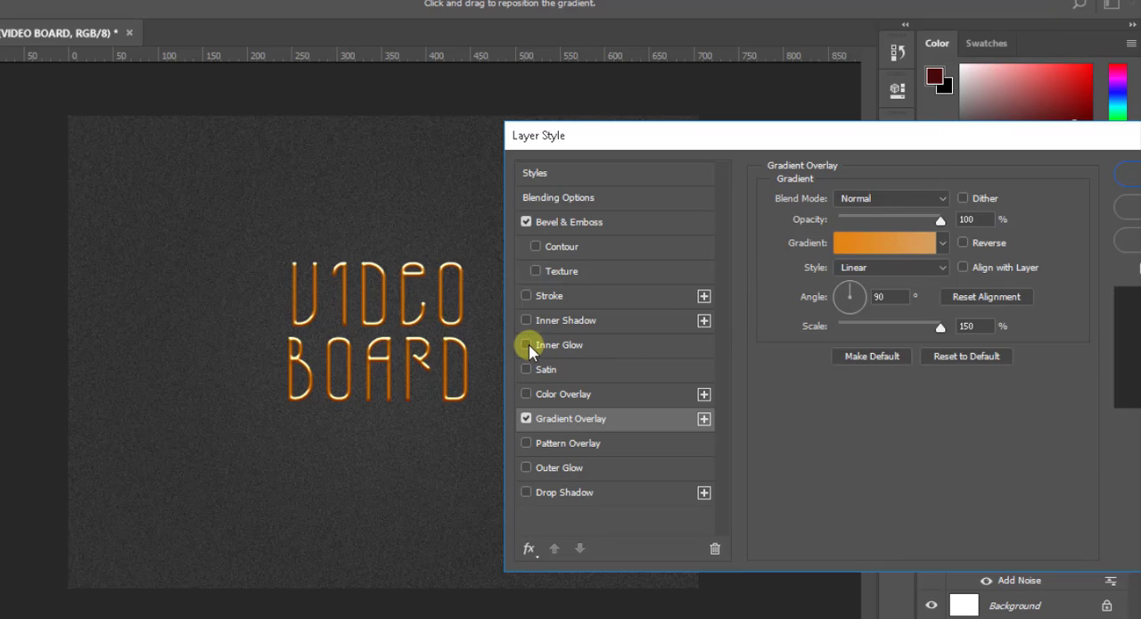
# Step: Add an Inner Glow to the VIDEO BOARD layer in Multiply mode with 20% opacity, 10% noise and 15% choke
pyautogui.click(586, 347)
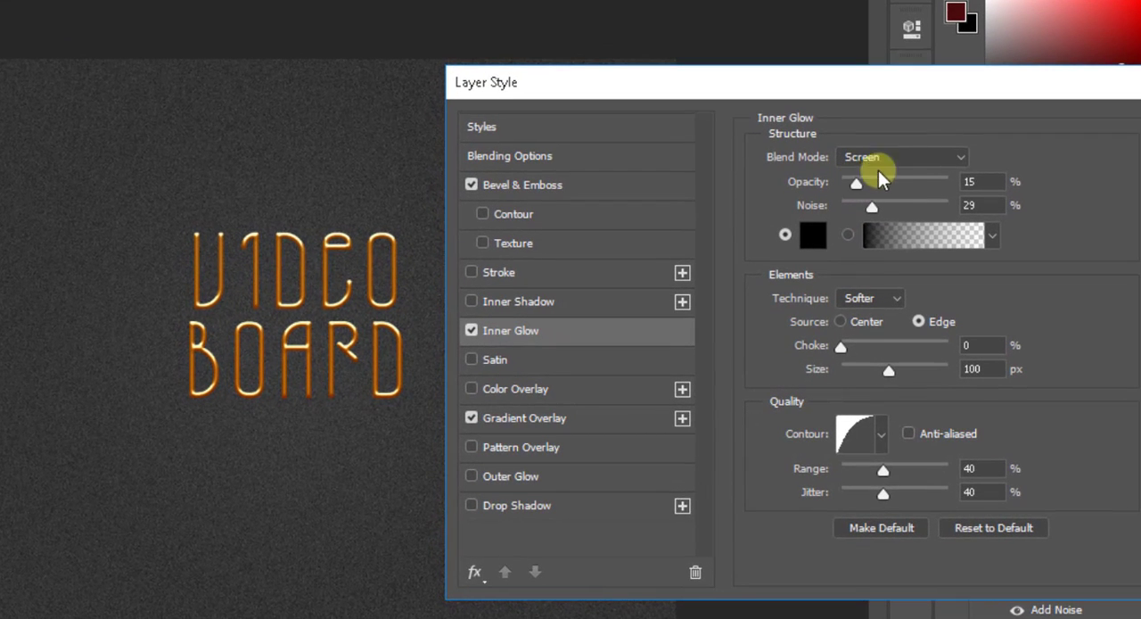
pyautogui.click(958, 158)
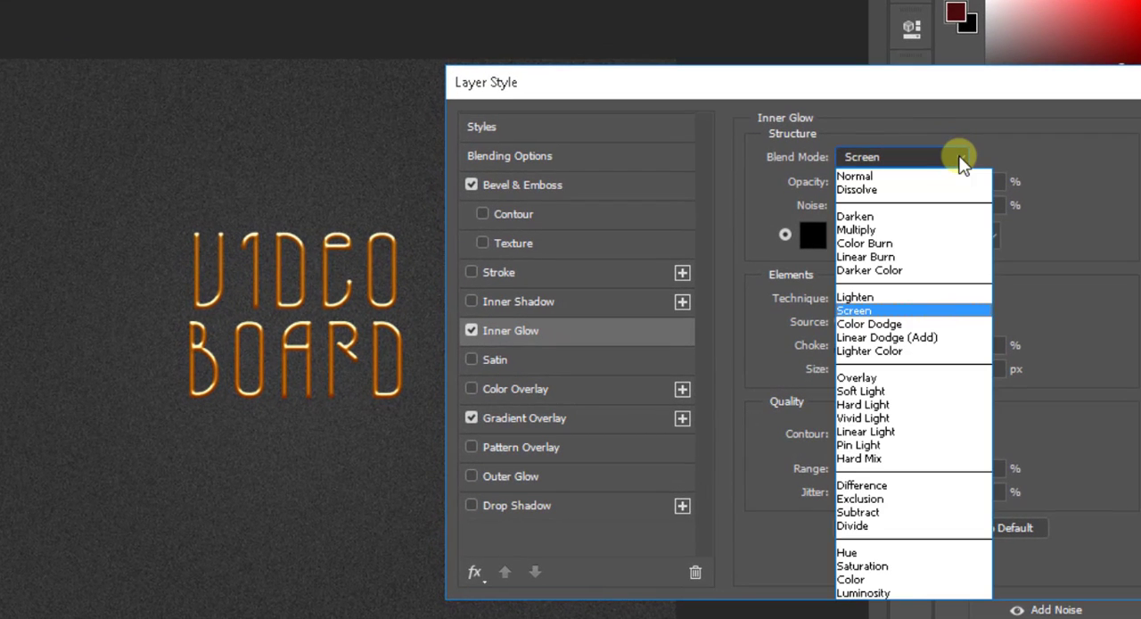
pyautogui.click(891, 230)
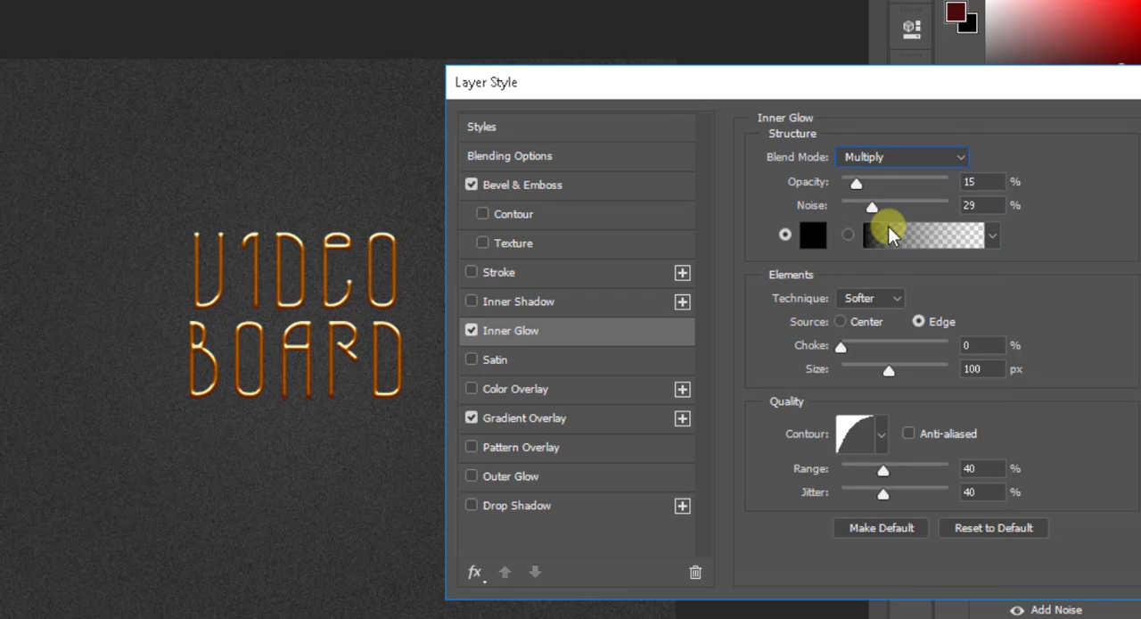
pyautogui.click(858, 185)
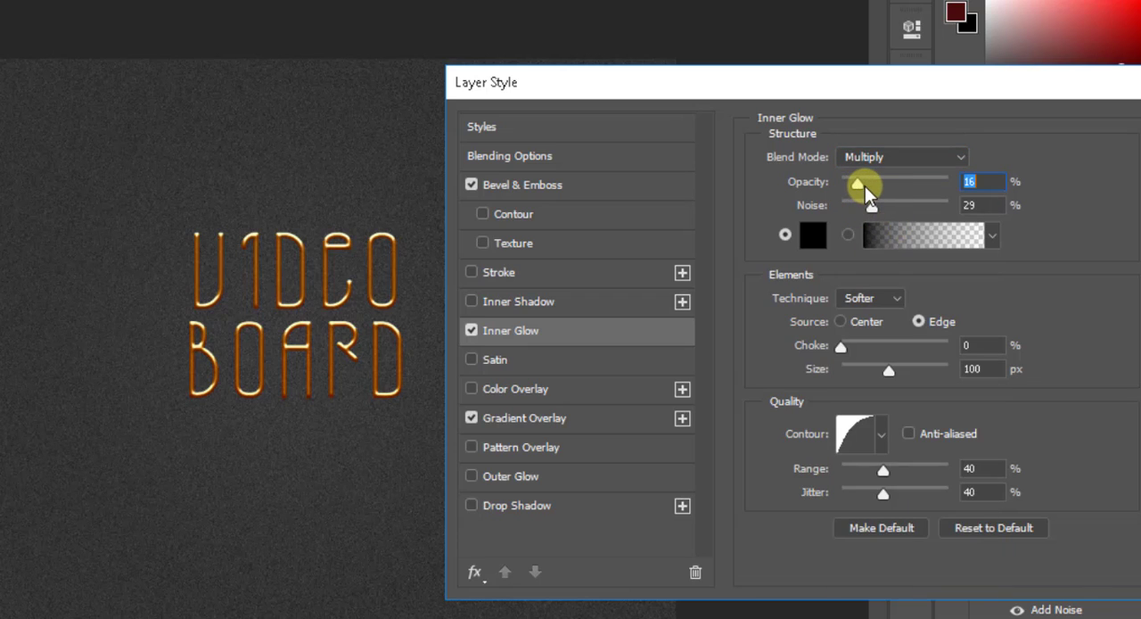
pyautogui.moveTo(865, 188); pyautogui.dragTo(864, 191)
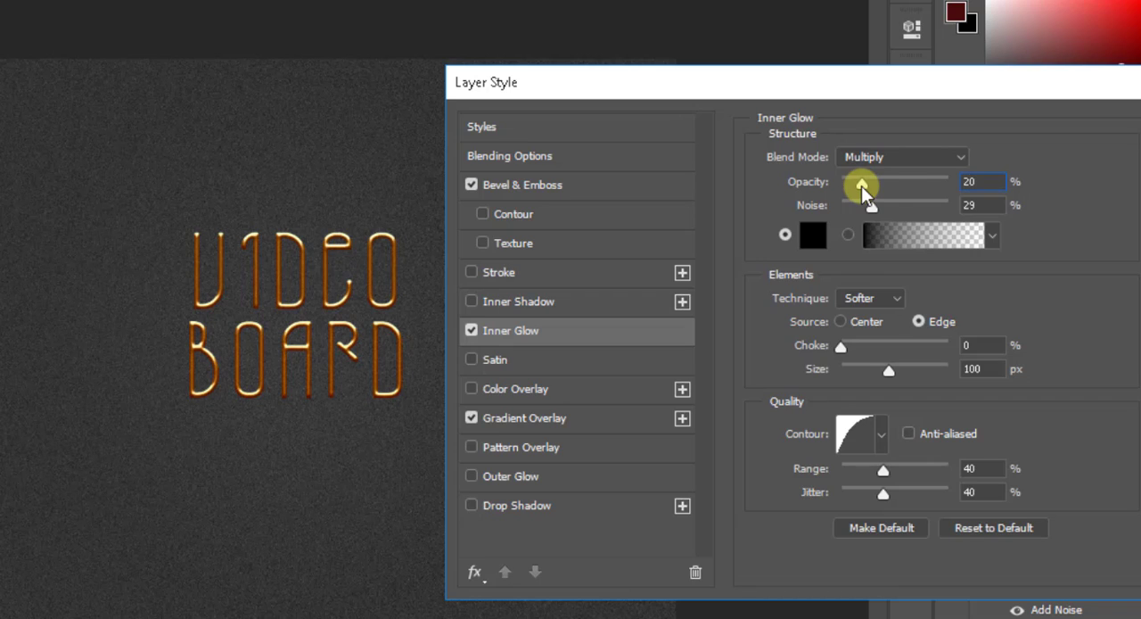
pyautogui.click(981, 204)
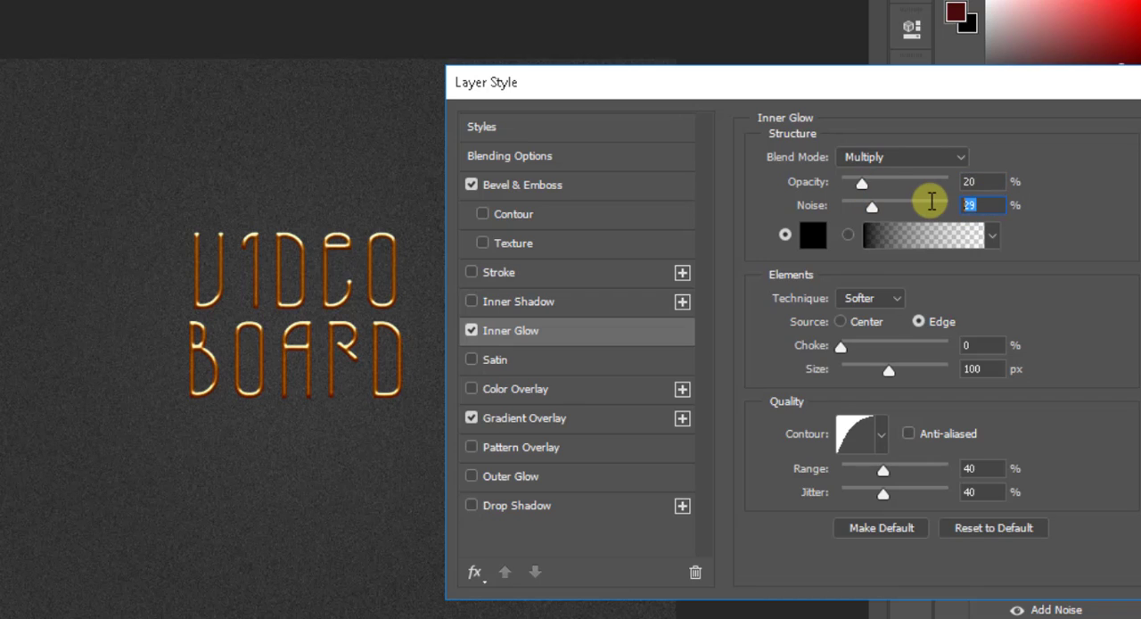
pyautogui.write('10')
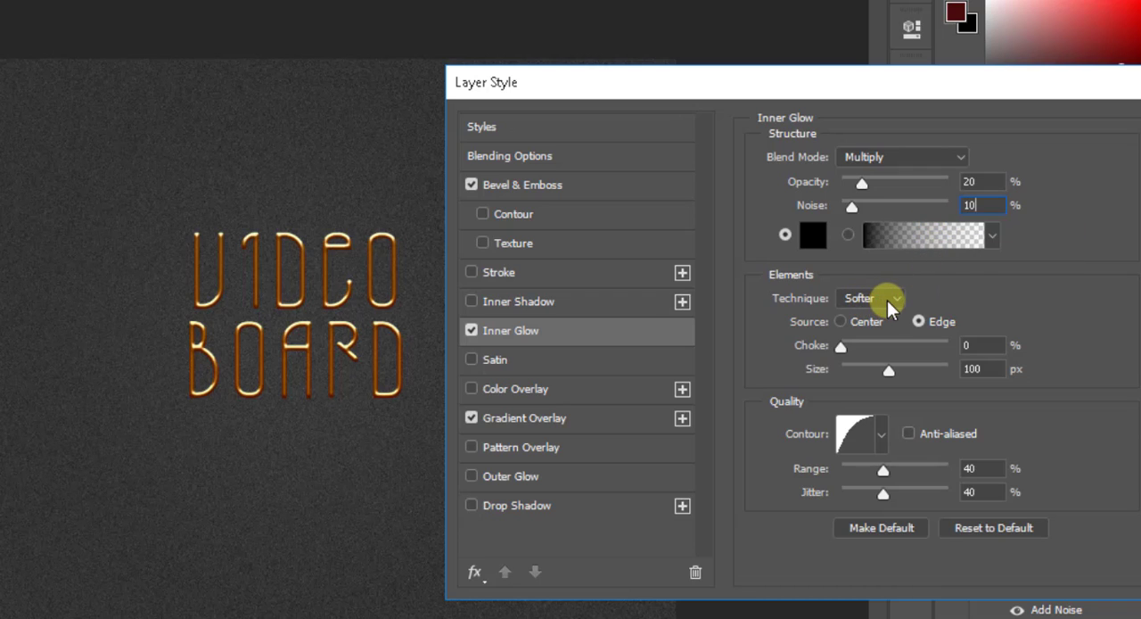
pyautogui.moveTo(842, 348); pyautogui.dragTo(857, 353)
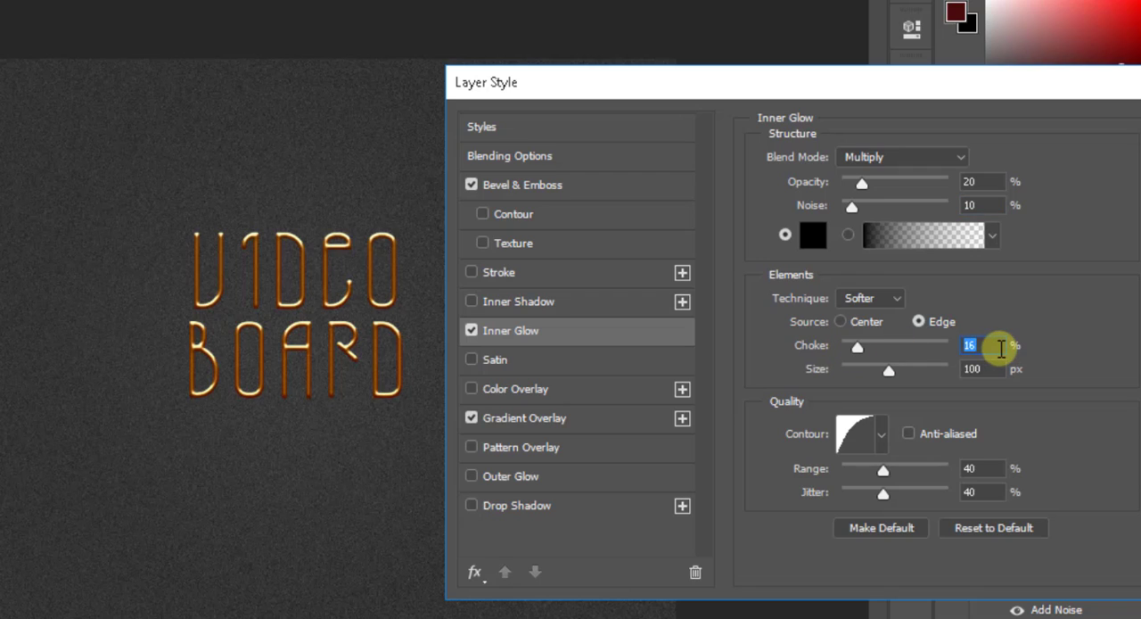
pyautogui.write('15')
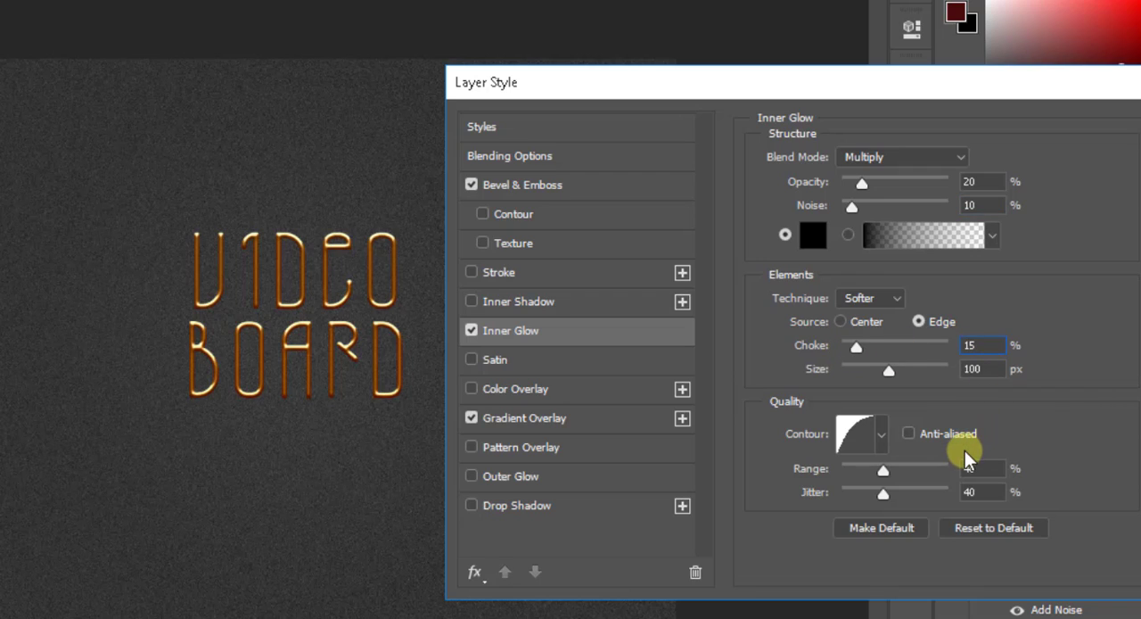
# Step: Add a Satin effect to the VIDEO BOARD layer with 2% opacity, 6 px distance and 30 px size
pyautogui.click(472, 360)
pyautogui.click(553, 359)
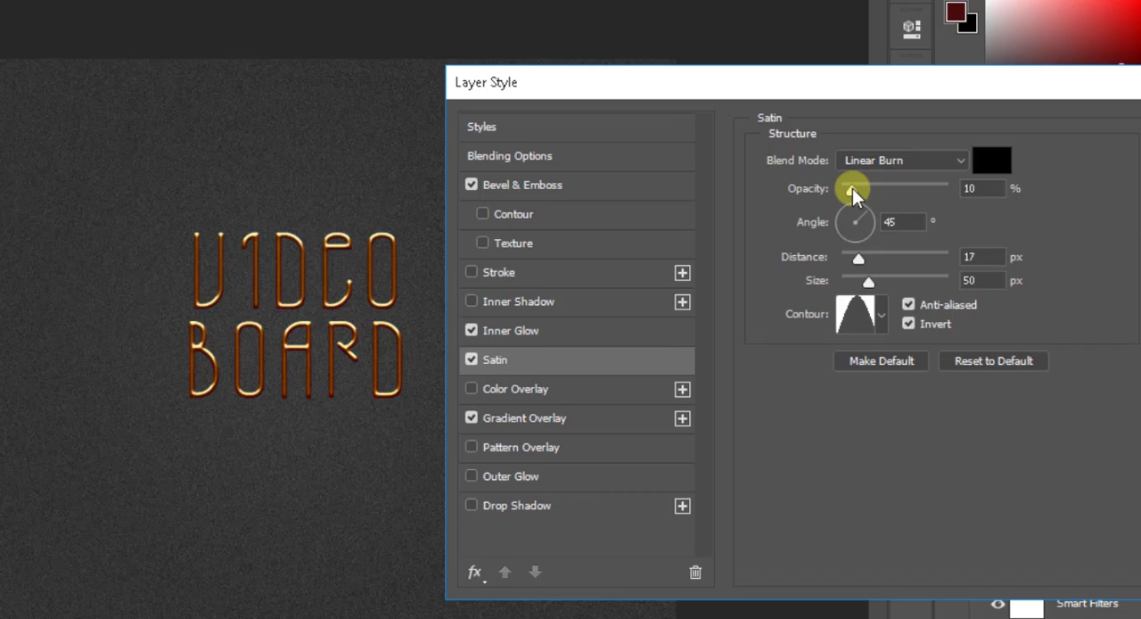
pyautogui.moveTo(852, 188); pyautogui.dragTo(844, 189)
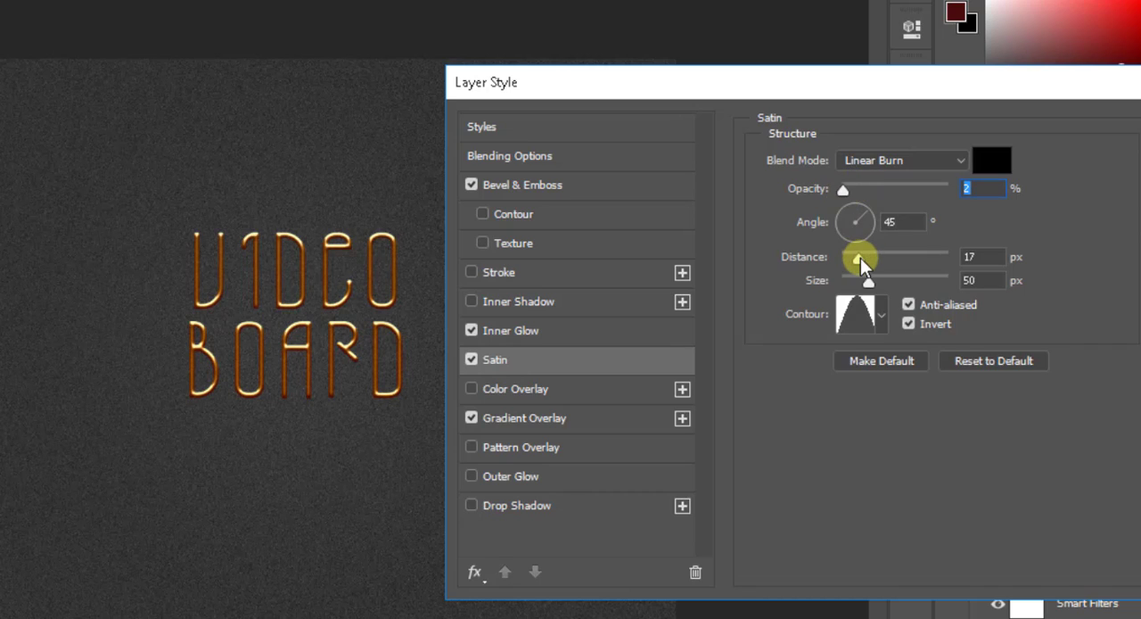
pyautogui.moveTo(860, 257); pyautogui.dragTo(851, 261)
pyautogui.write('6')
pyautogui.moveTo(869, 283); pyautogui.dragTo(868, 281)
pyautogui.write('30')
# Step: Change the Satin effect's contour to the eighth preset
pyautogui.click(910, 324)
pyautogui.click(877, 310)
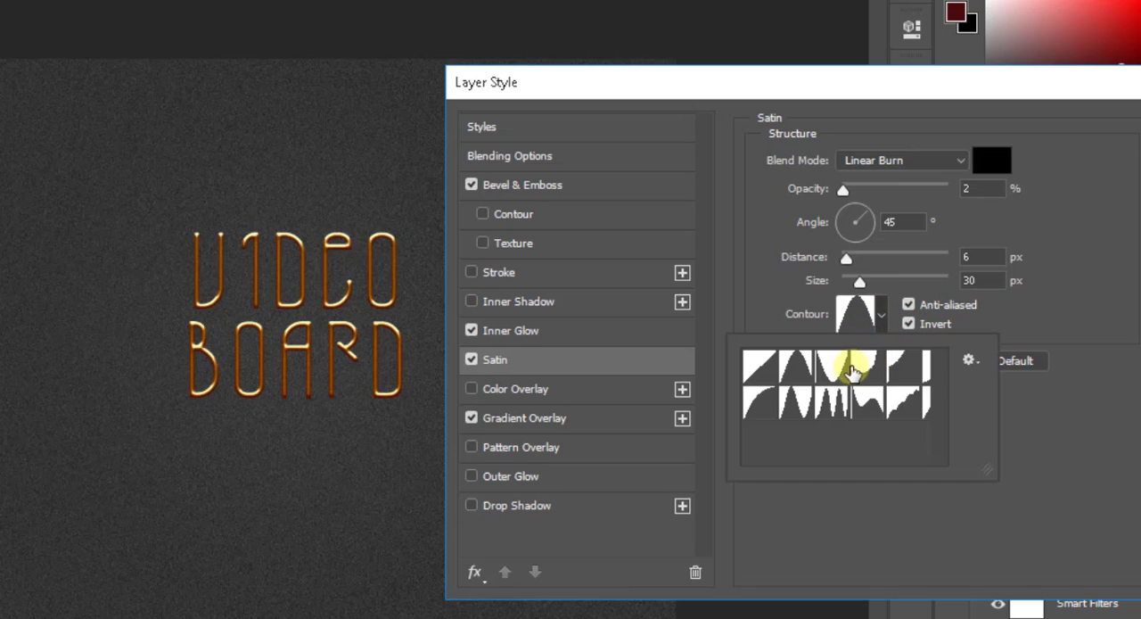
pyautogui.click(789, 408)
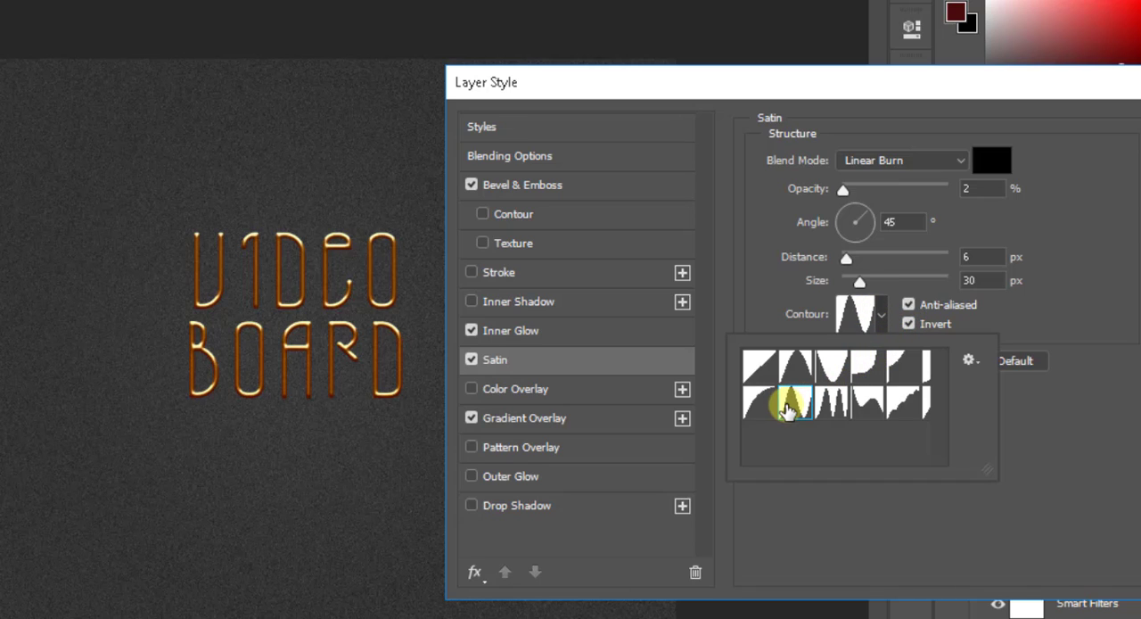
# Step: Add a Drop Shadow to the VIDEO BOARD layer with 30% opacity, 10 px distance, 52% spread and 6 px size
pyautogui.click(507, 502)
pyautogui.click(507, 502)
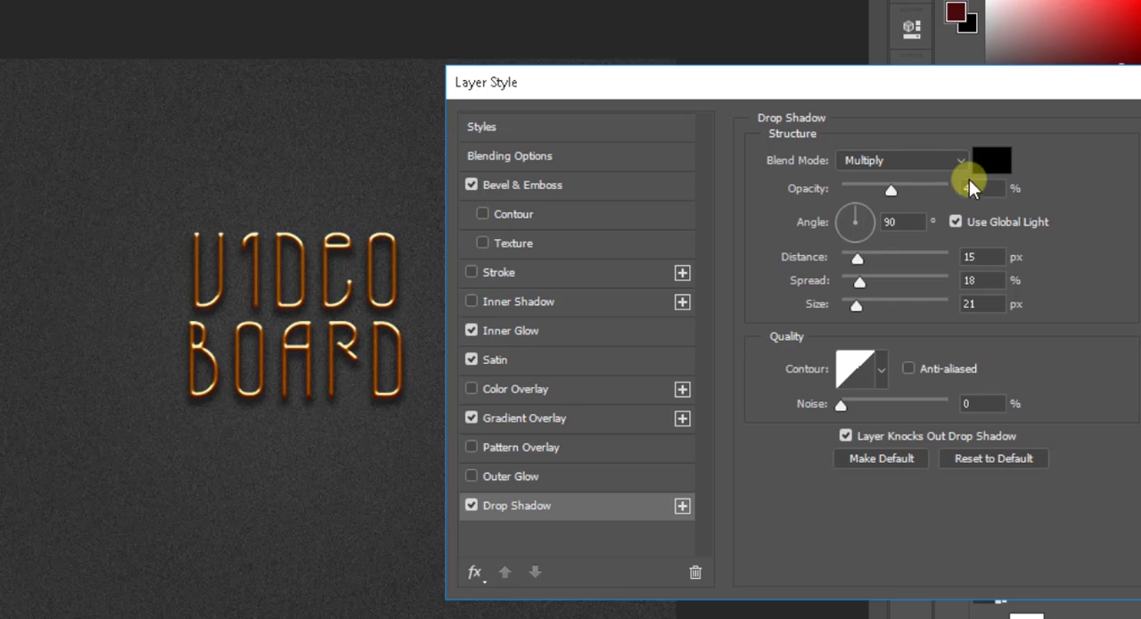
pyautogui.moveTo(990, 193); pyautogui.dragTo(948, 184)
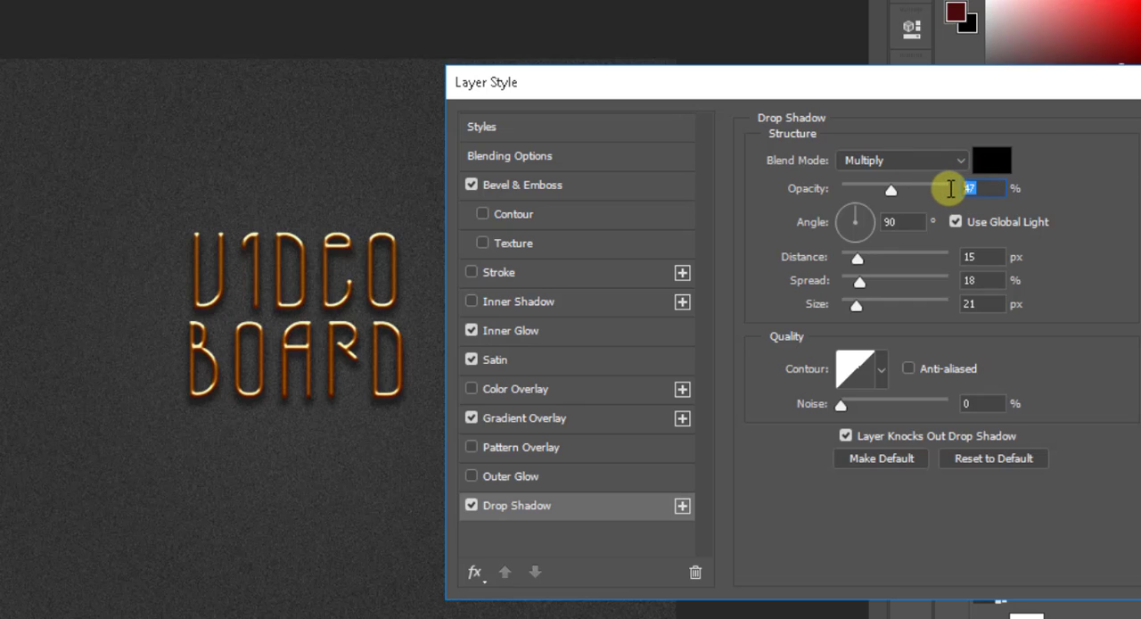
pyautogui.write('30')
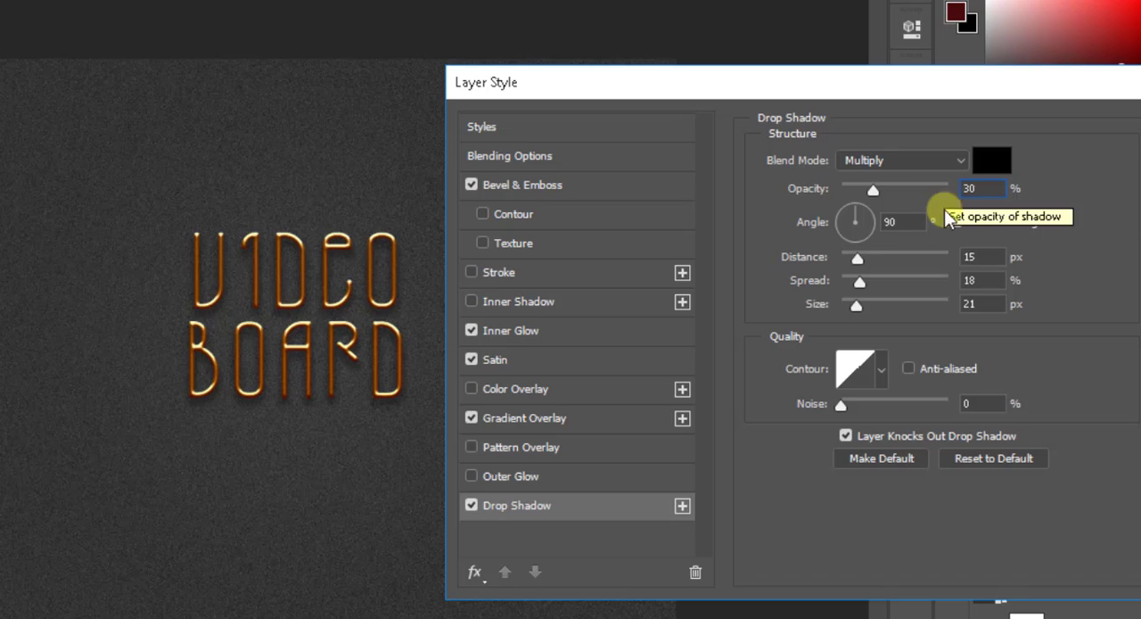
pyautogui.moveTo(866, 255); pyautogui.dragTo(854, 260)
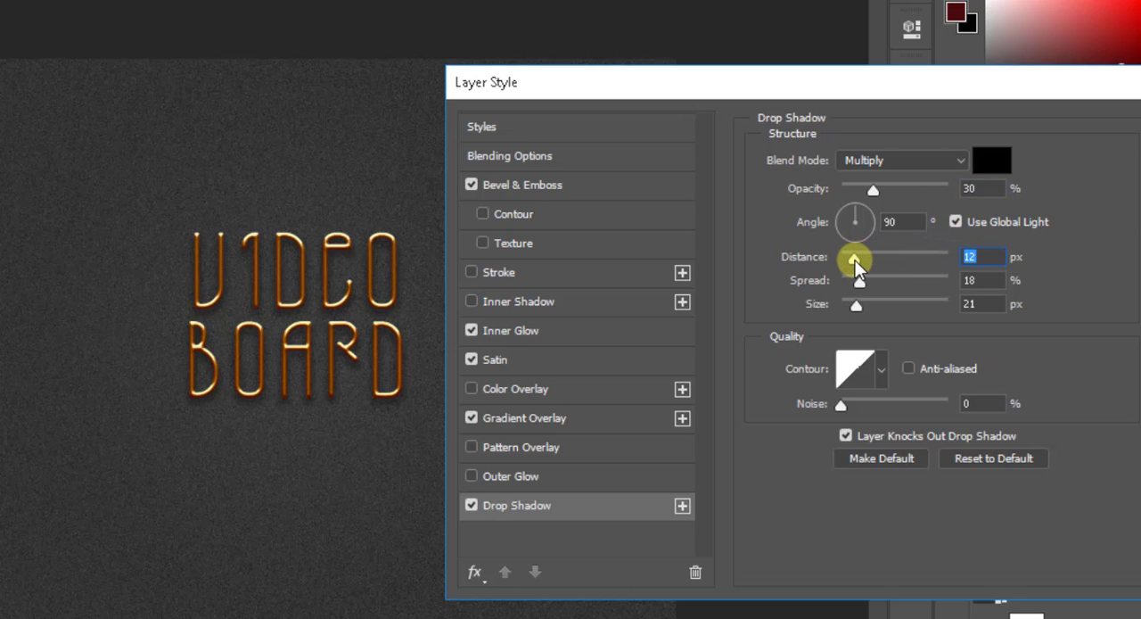
pyautogui.write('10')
pyautogui.moveTo(860, 283); pyautogui.dragTo(848, 305)
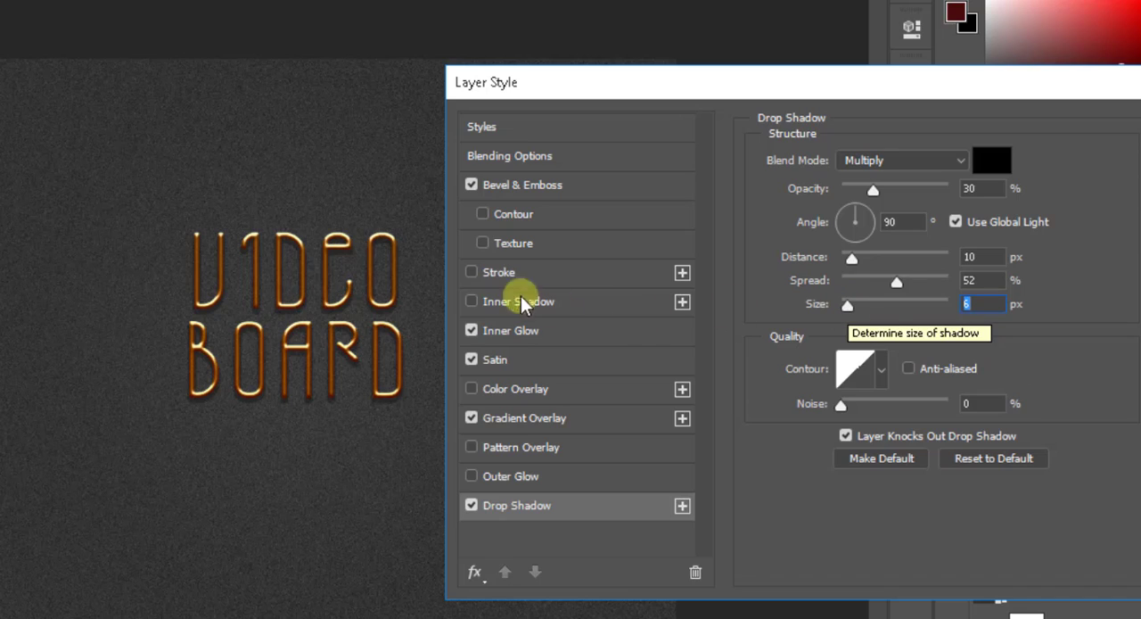
# Step: Add an Inner Shadow with 20% opacity and 10 px distance, and apply the layer styles to VIDEO BOARD
pyautogui.click(485, 304)
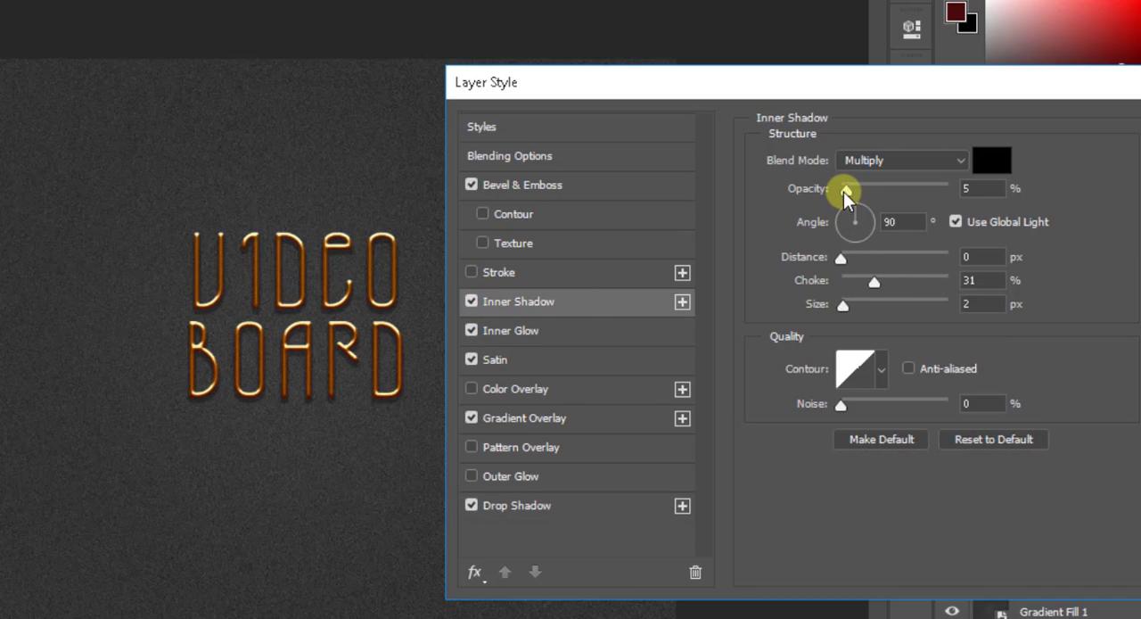
pyautogui.moveTo(843, 192); pyautogui.dragTo(867, 191)
pyautogui.moveTo(844, 259); pyautogui.dragTo(852, 259)
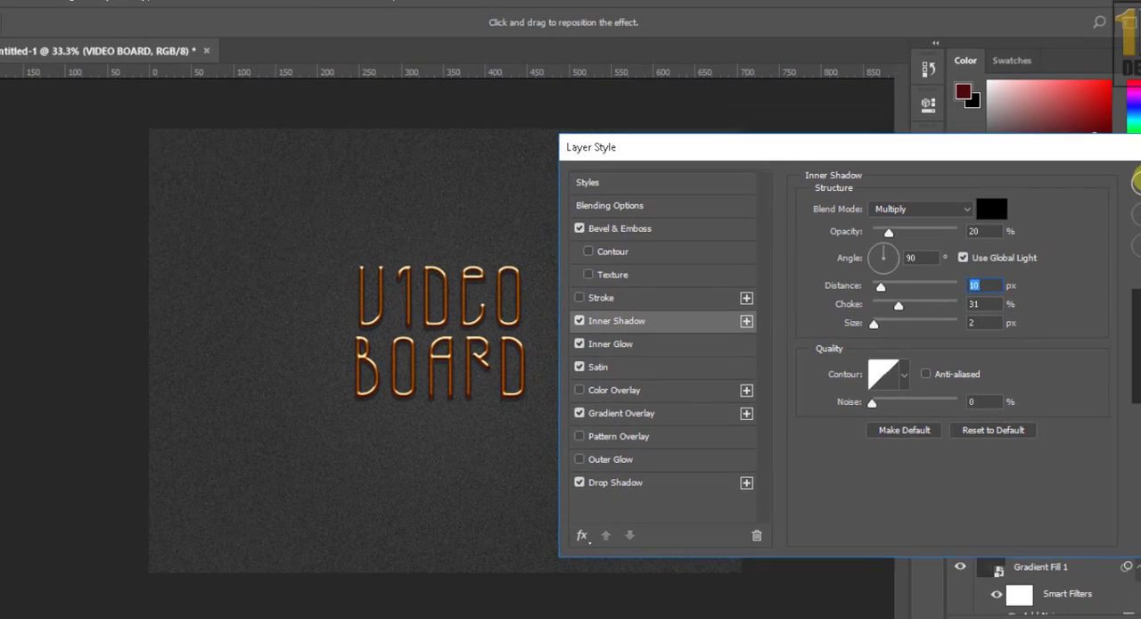
pyautogui.click(1138, 193)
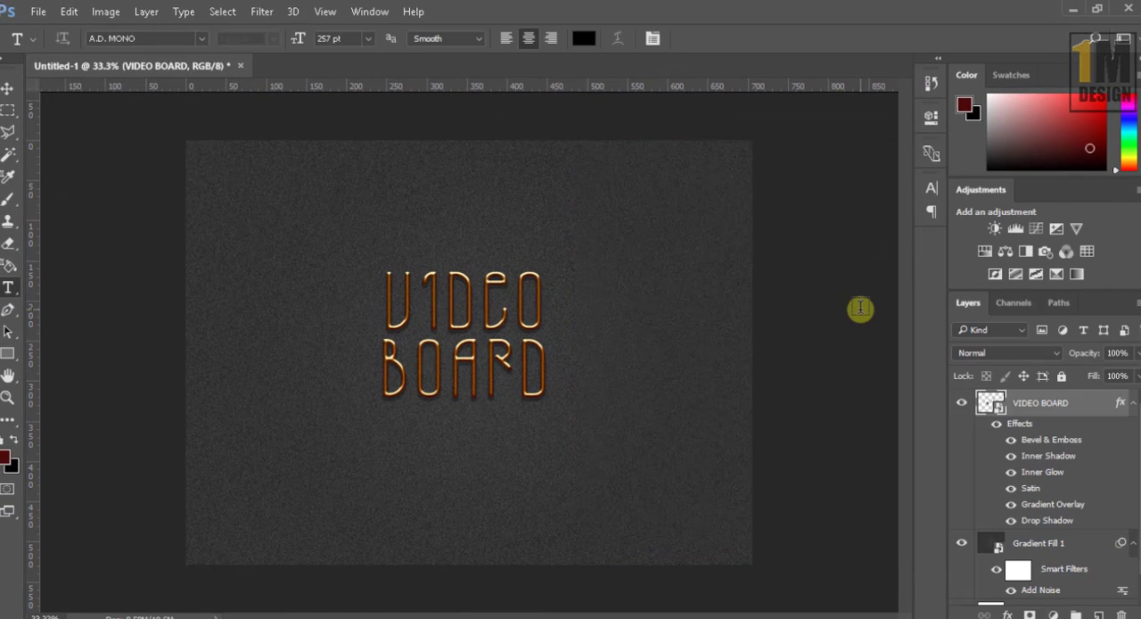
# Step: Open the contents of the VIDEO BOARD smart object for editing
pyautogui.click(9, 90)
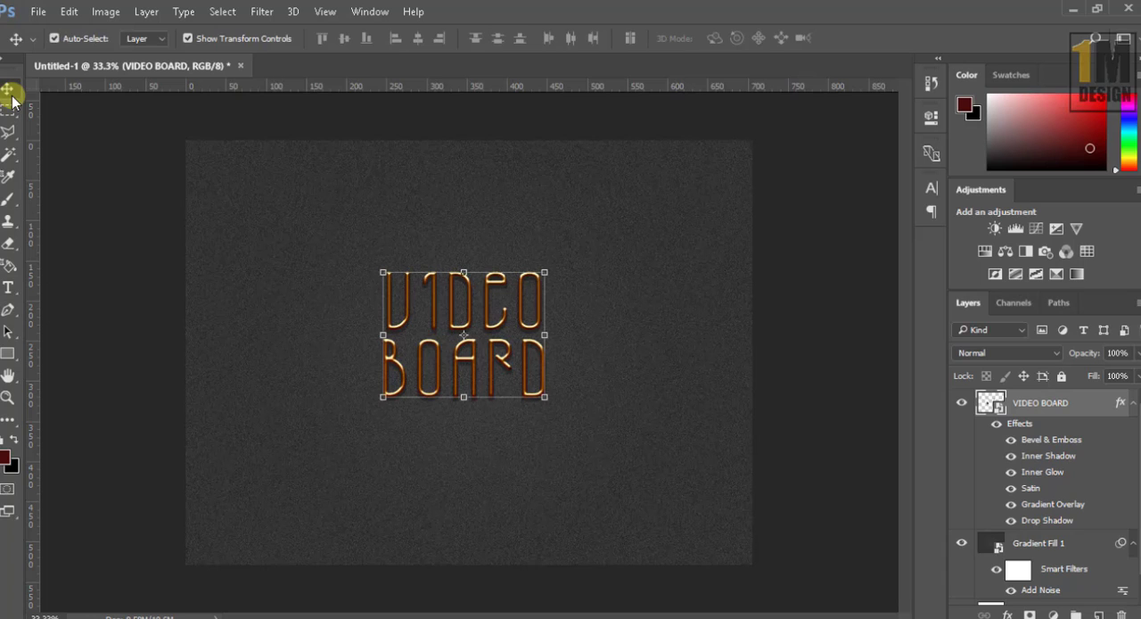
pyautogui.click(832, 306)
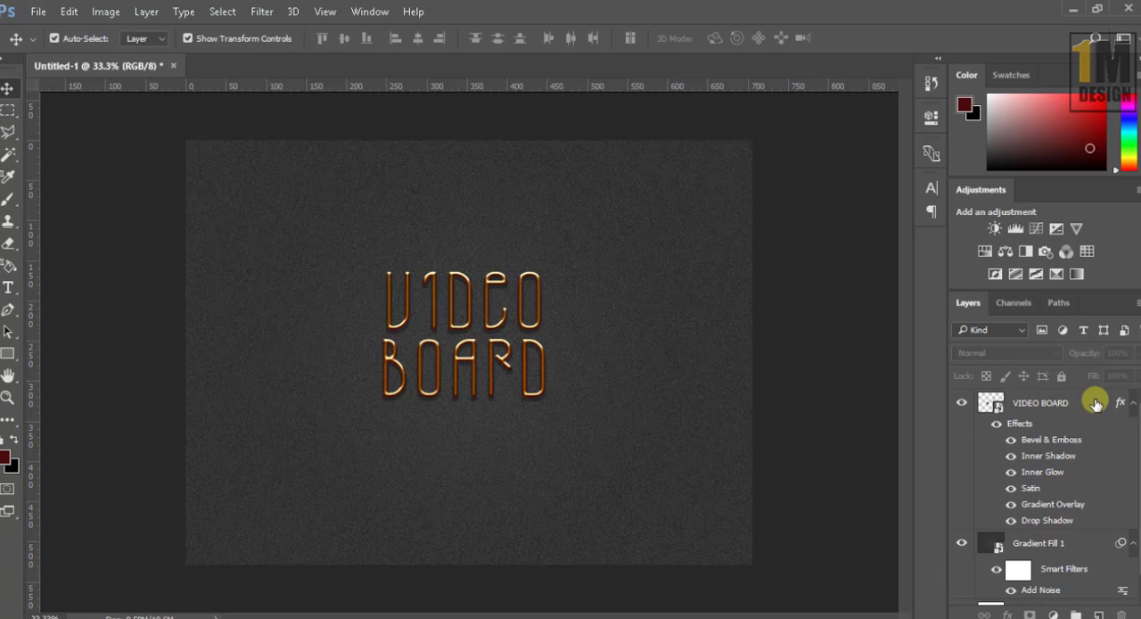
pyautogui.click(1095, 403)
pyautogui.doubleClick(988, 403)
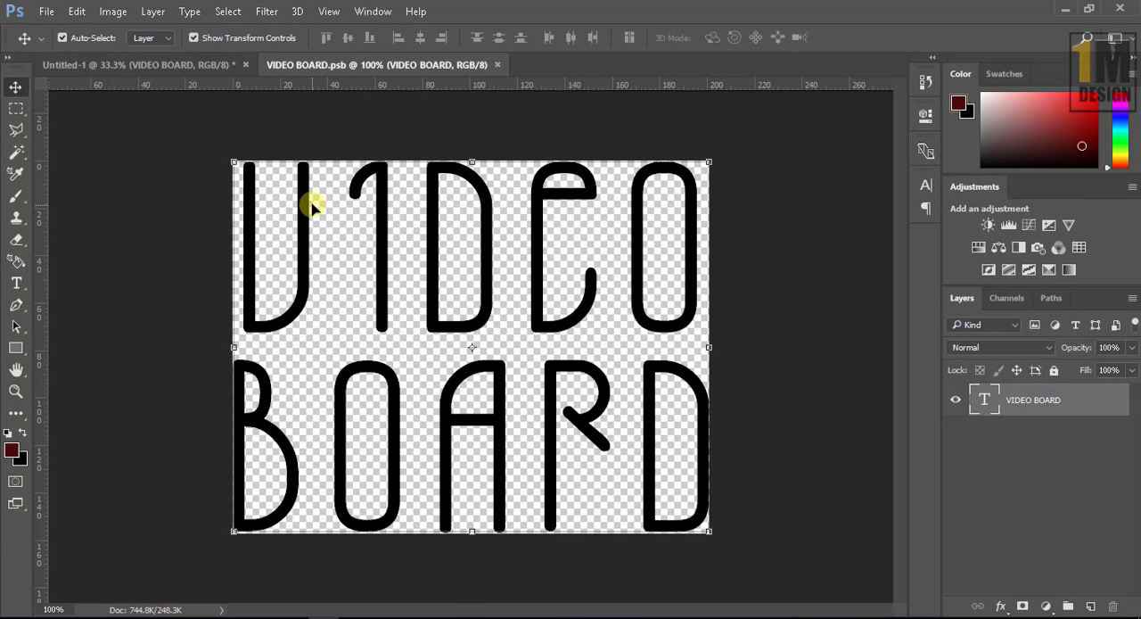
# Step: Replace the VIDEO BOARD text in the smart object with "sample" and reduce its font size to 189 pt
pyautogui.click(17, 282)
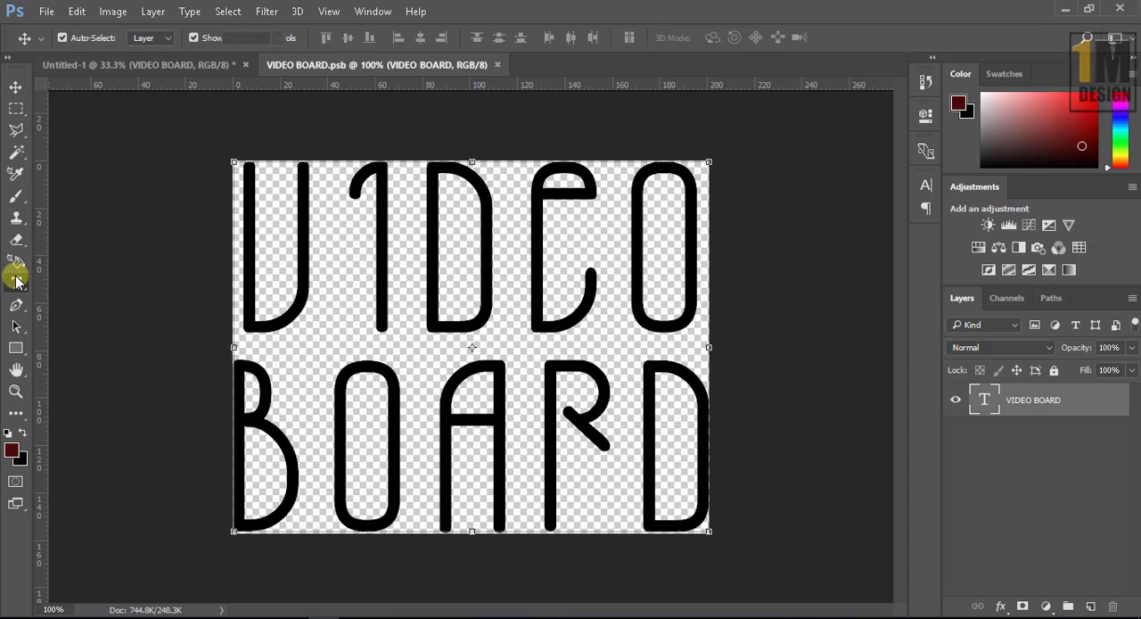
pyautogui.moveTo(240, 223); pyautogui.dragTo(710, 498)
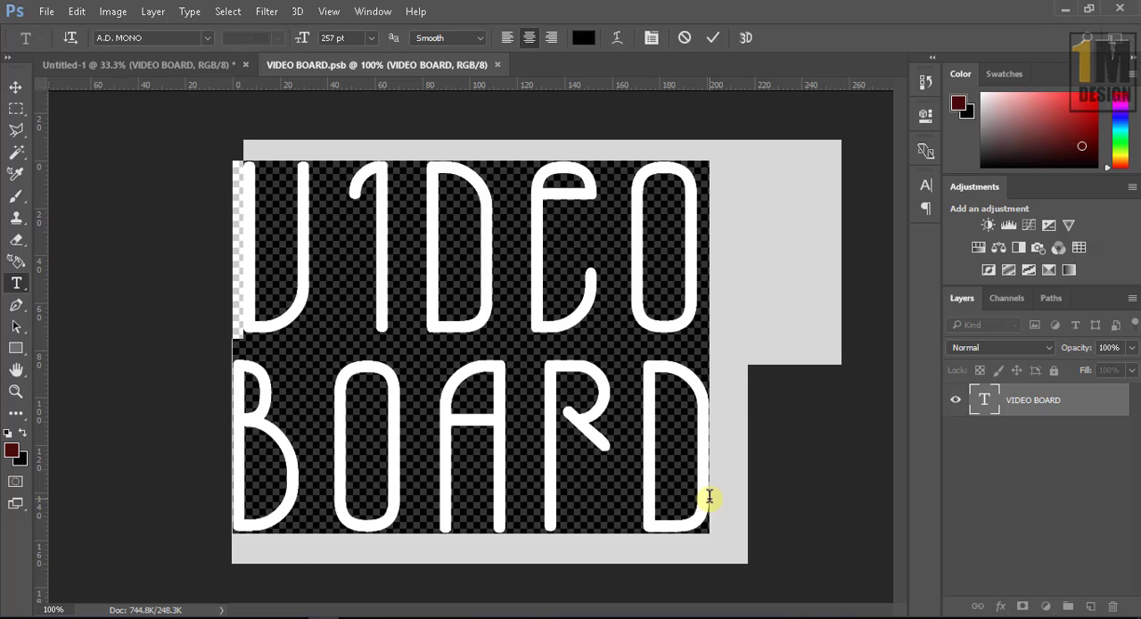
pyautogui.write('SAMPL')
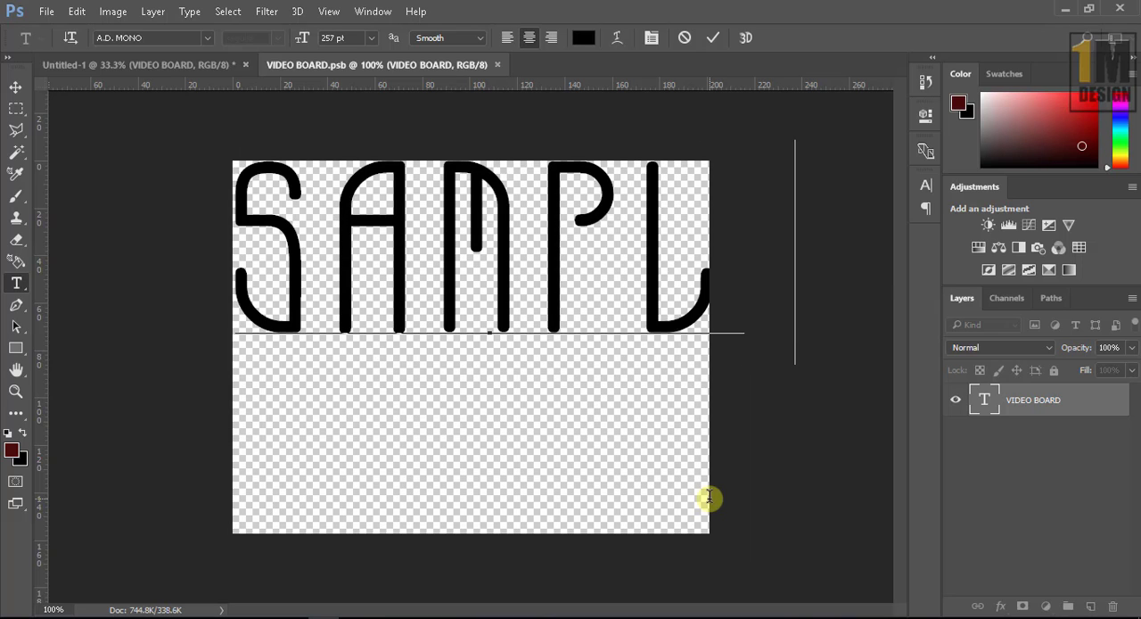
pyautogui.write('E')
pyautogui.hotkey('ctrl', 'a')
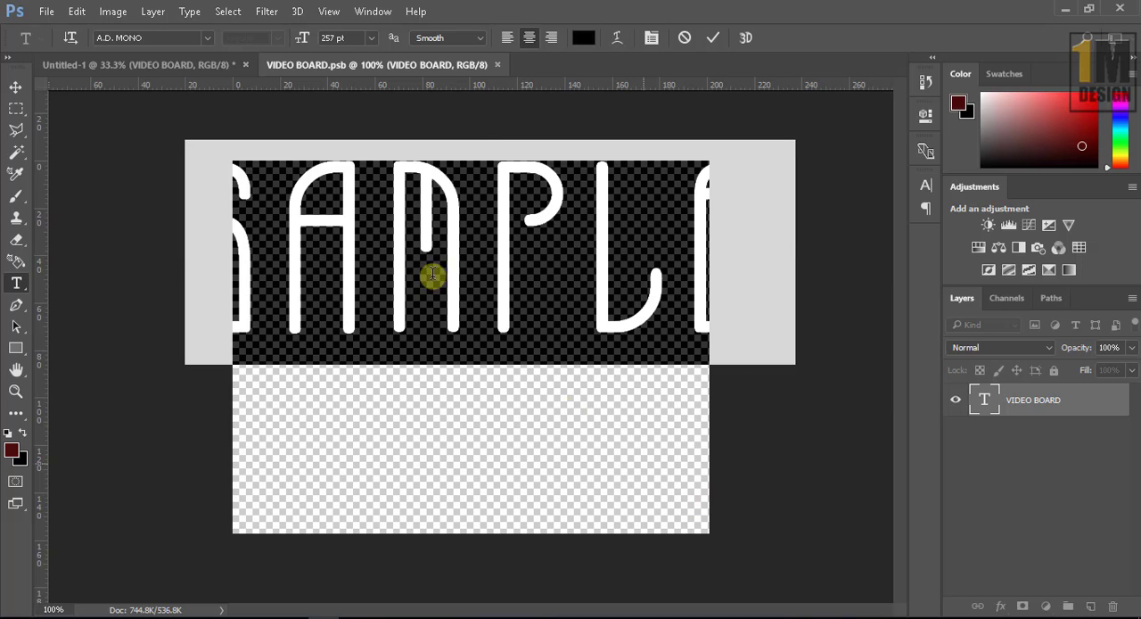
pyautogui.moveTo(303, 38); pyautogui.dragTo(250, 53)
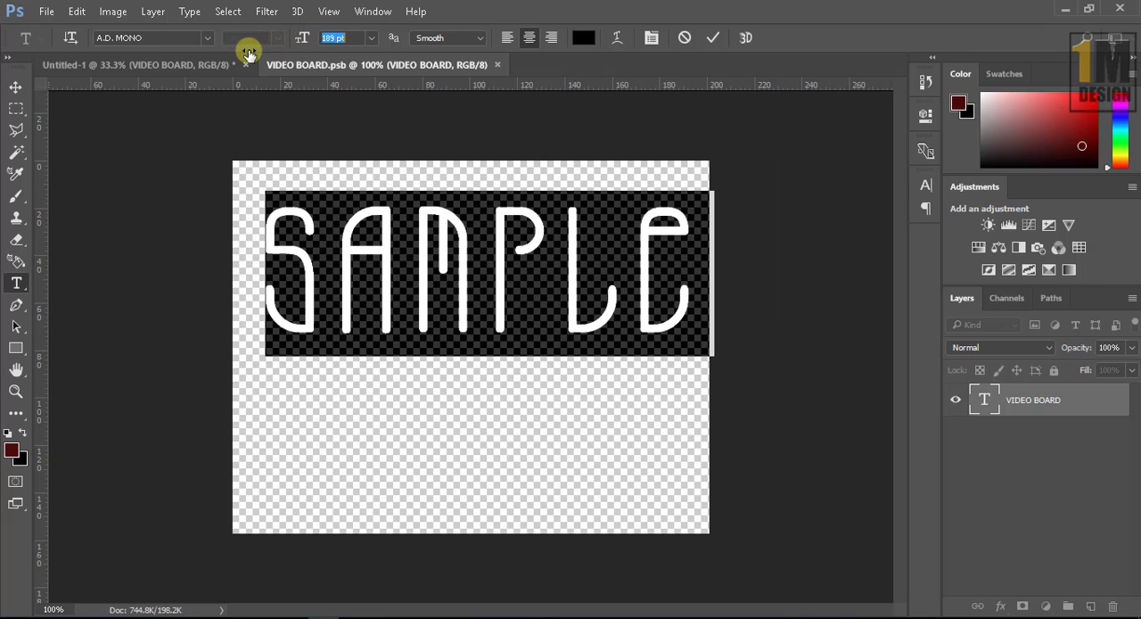
pyautogui.click(711, 38)
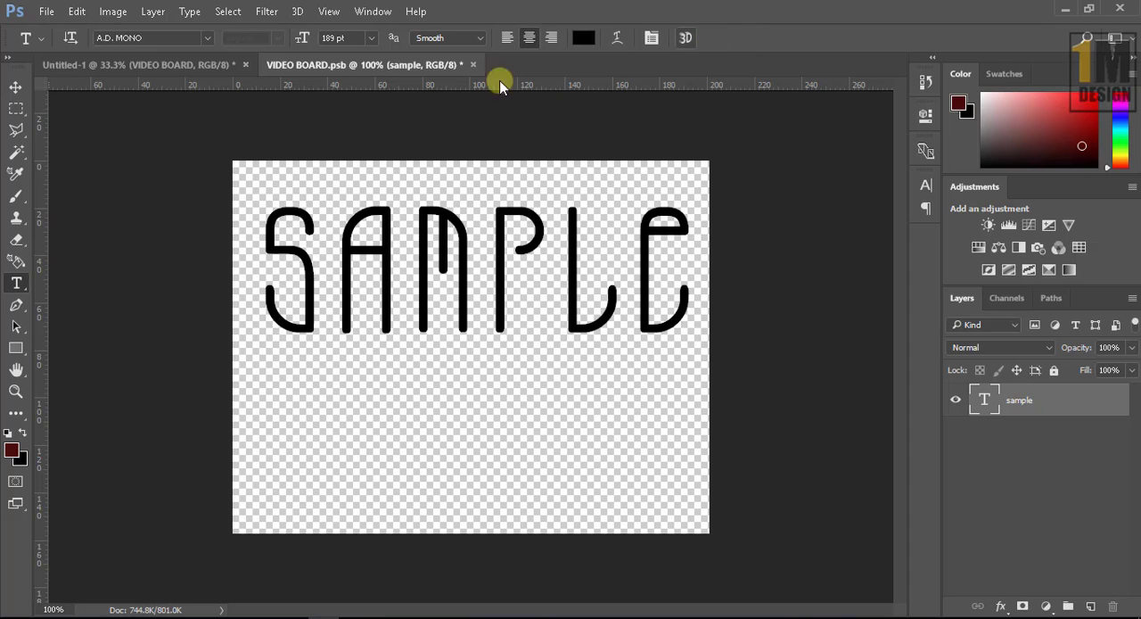
# Step: Move the sample text down to the middle of the canvas and save the smart object
pyautogui.click(15, 86)
pyautogui.hotkey('ctrl', 's')
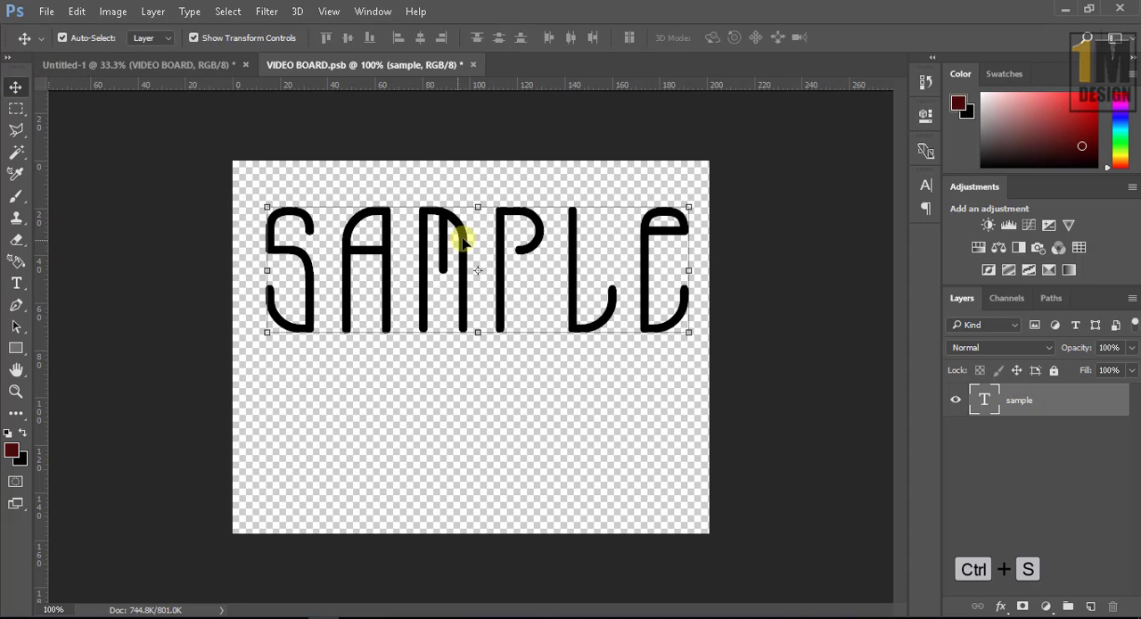
pyautogui.moveTo(463, 243); pyautogui.dragTo(465, 319)
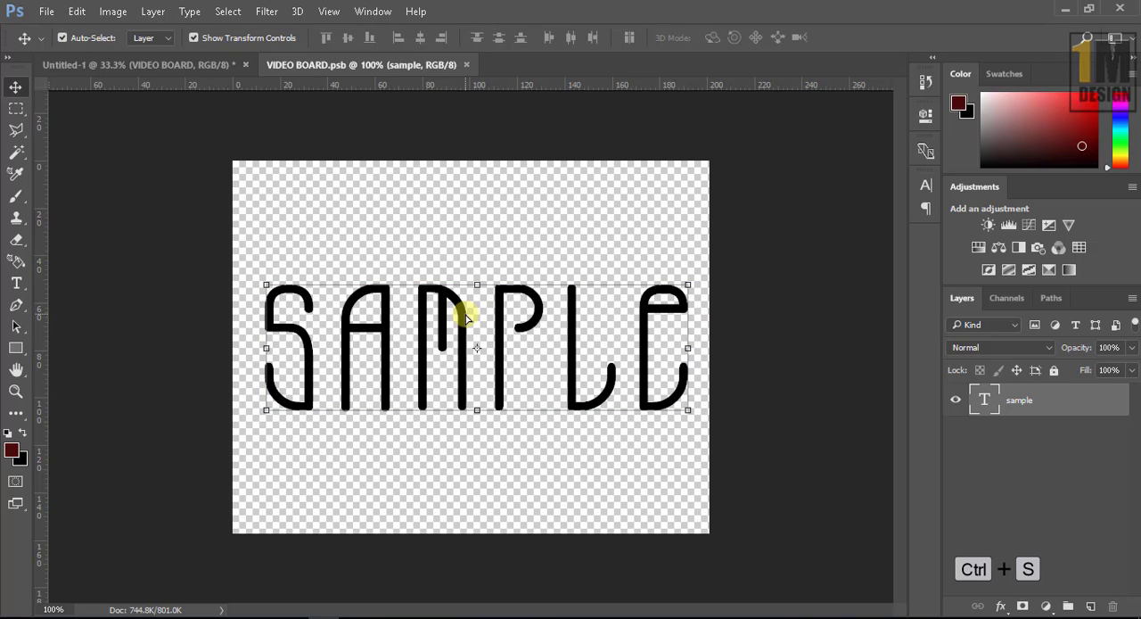
# Step: Switch back to the Untitled-1 document and deselect all layers to check the styled replacement text
pyautogui.click(185, 69)
pyautogui.click(664, 321)
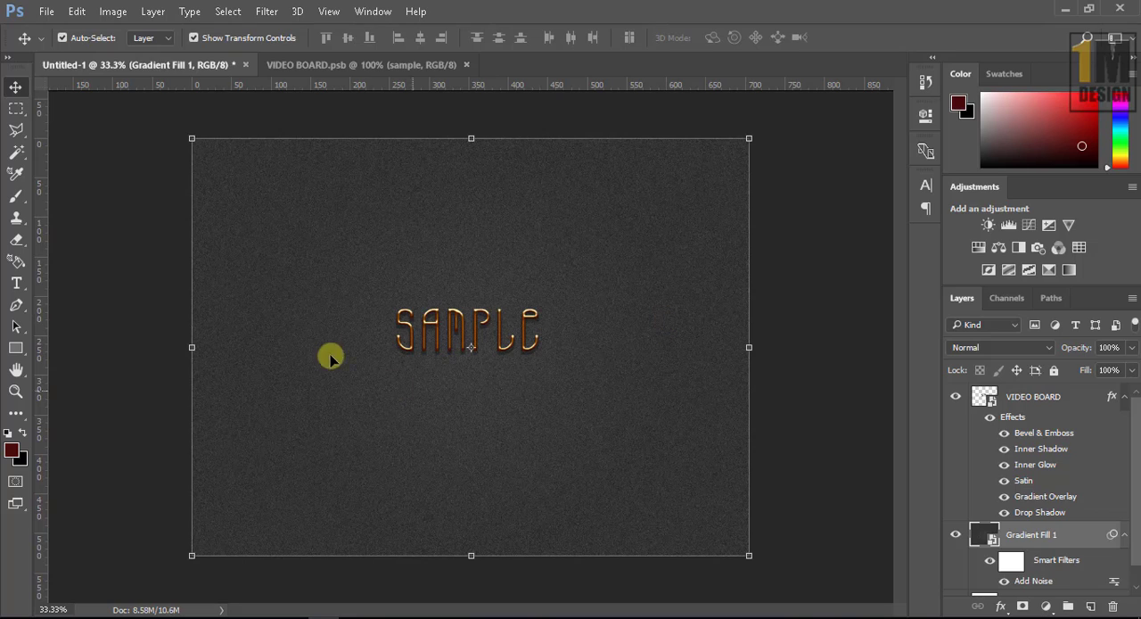
pyautogui.click(117, 271)
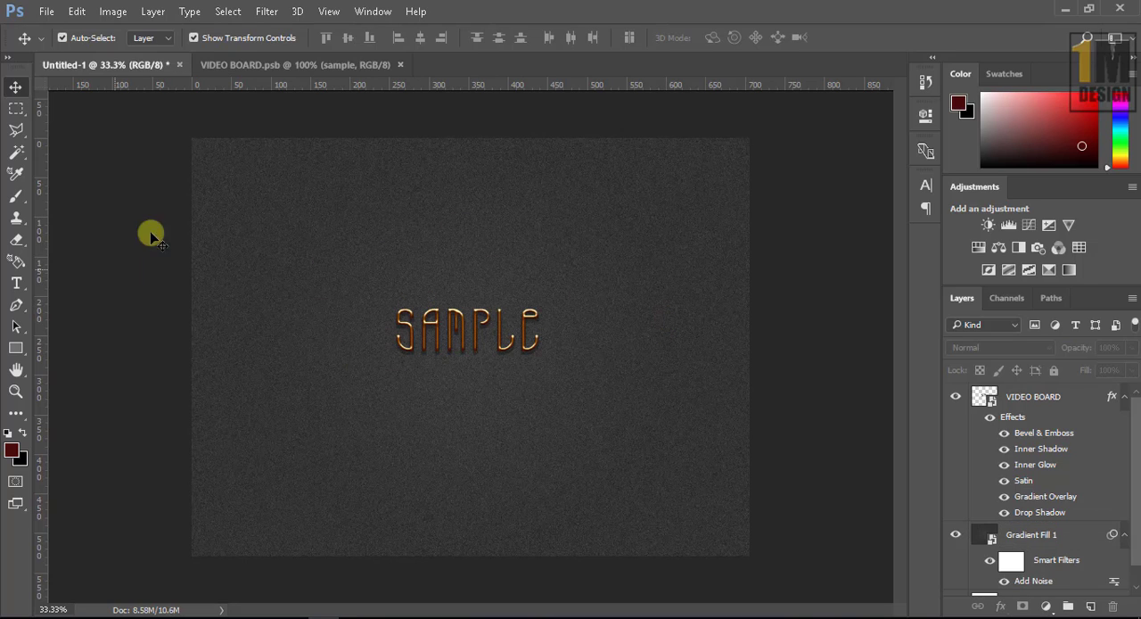
# Step: Replace the sample text in the VIDEO BOARD.psb smart object with "VIDEo BOARD" split over two lines
pyautogui.click(271, 68)
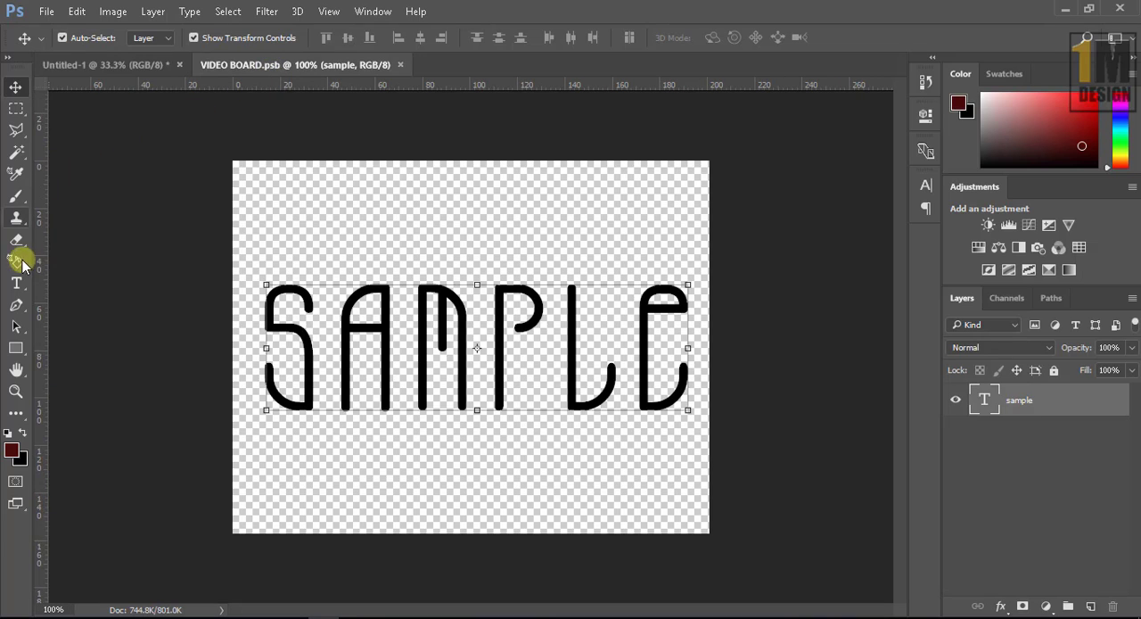
pyautogui.click(16, 283)
pyautogui.moveTo(266, 321); pyautogui.dragTo(711, 398)
pyautogui.write('video')
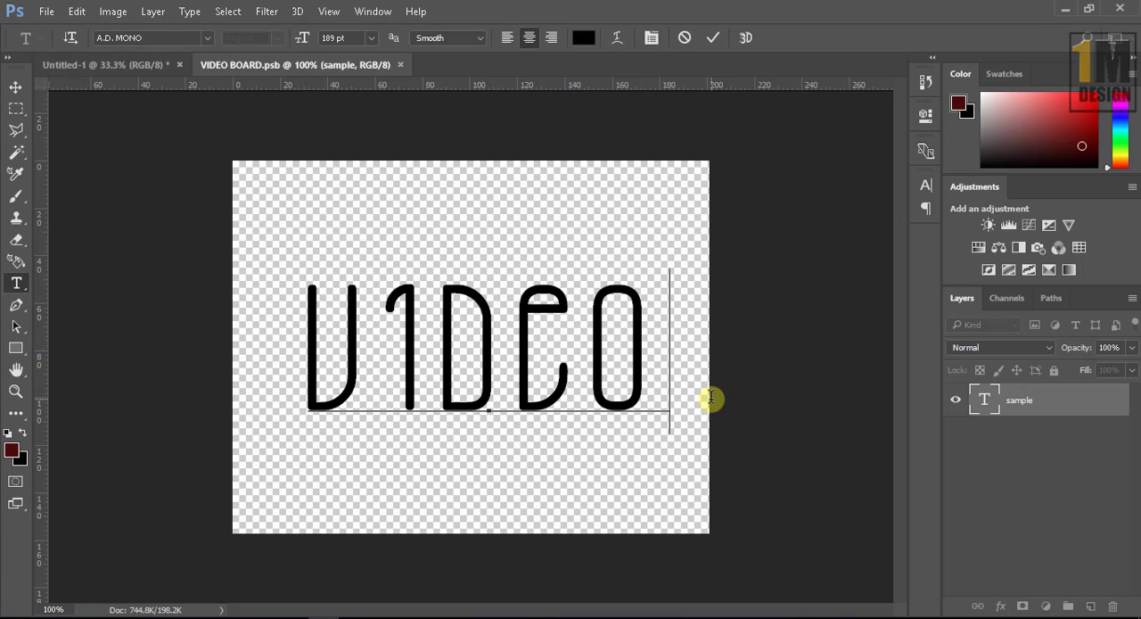
pyautogui.write('board')
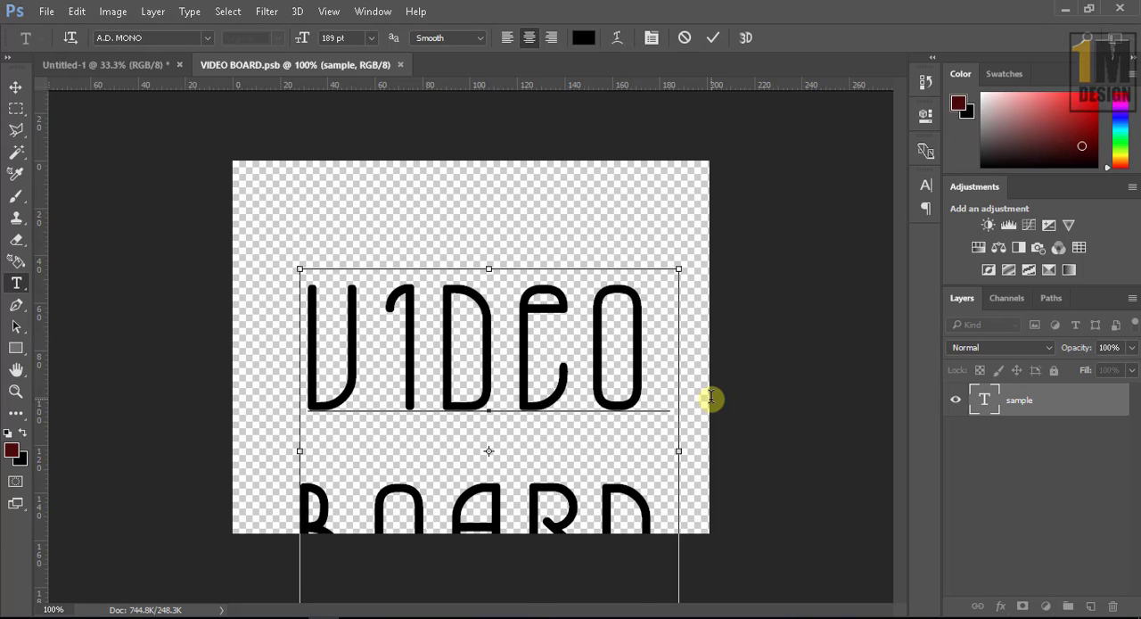
# Step: Reduce the leading of the whole two-line text to 171.01 pt and commit the text edit
pyautogui.hotkey('ctrl', 'a')
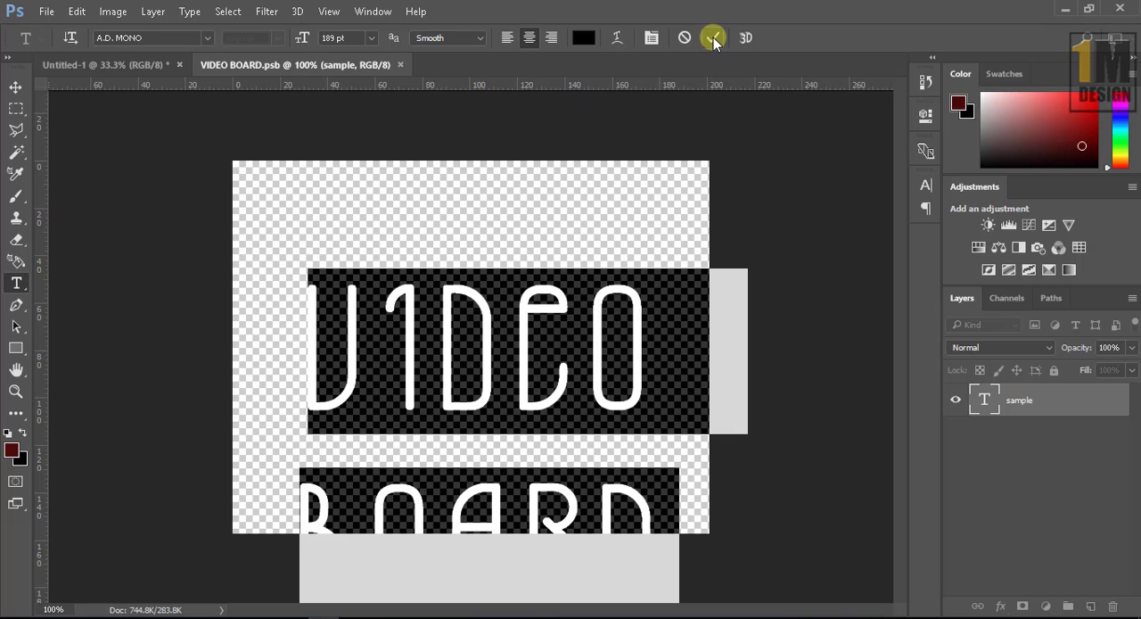
pyautogui.click(926, 185)
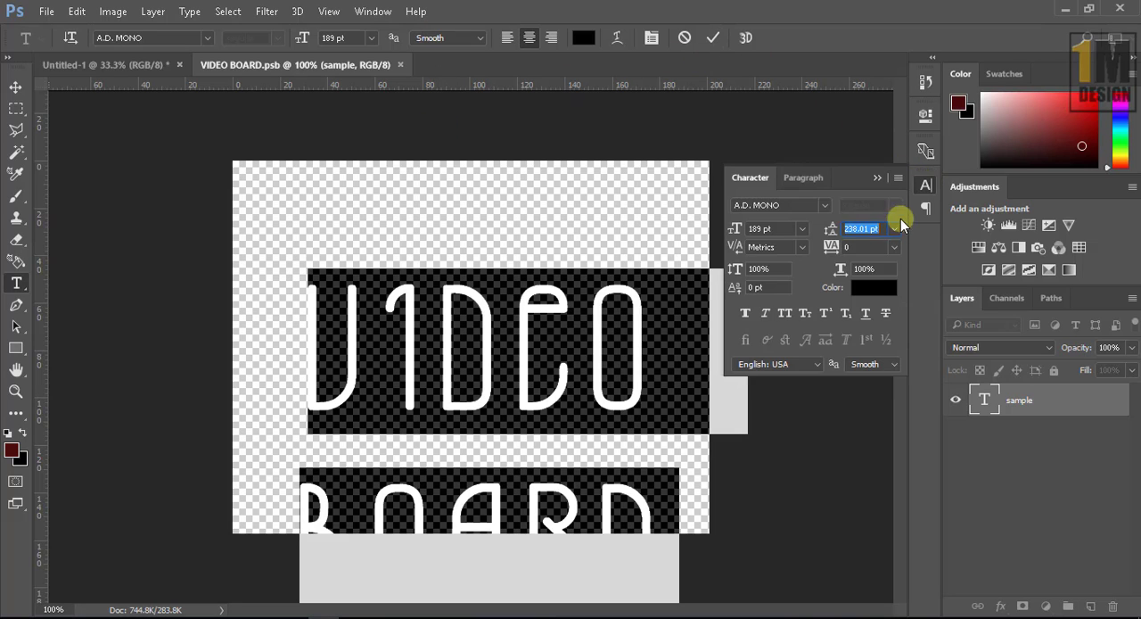
pyautogui.moveTo(830, 230); pyautogui.dragTo(769, 242)
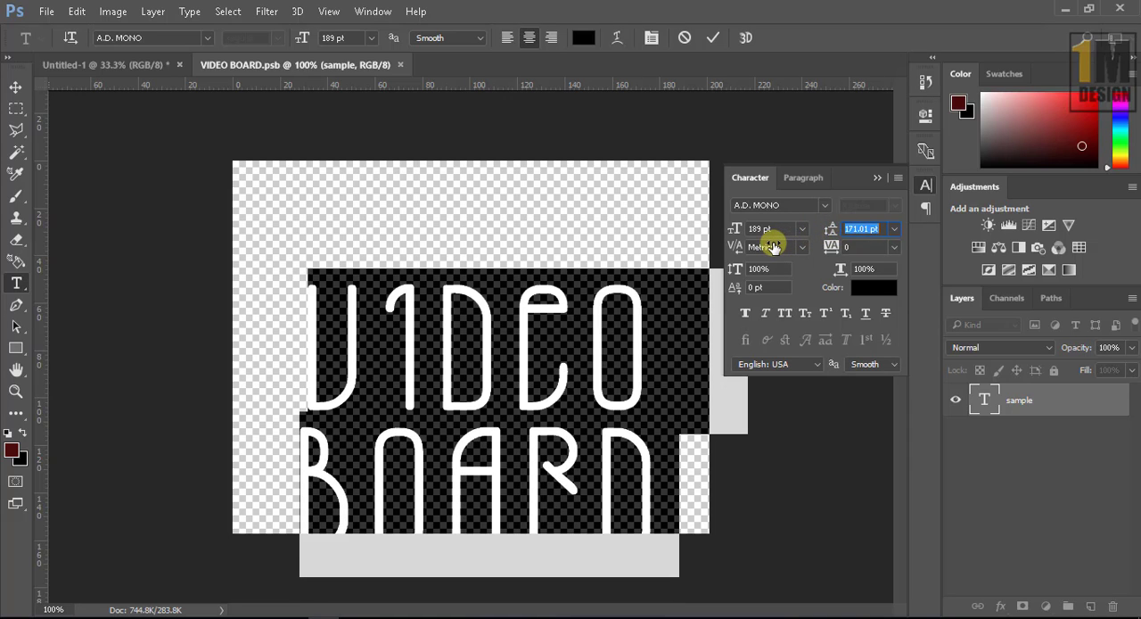
pyautogui.click(710, 39)
# Step: Move the two-line text up to the middle of the canvas, deselect it and save the smart object
pyautogui.click(16, 87)
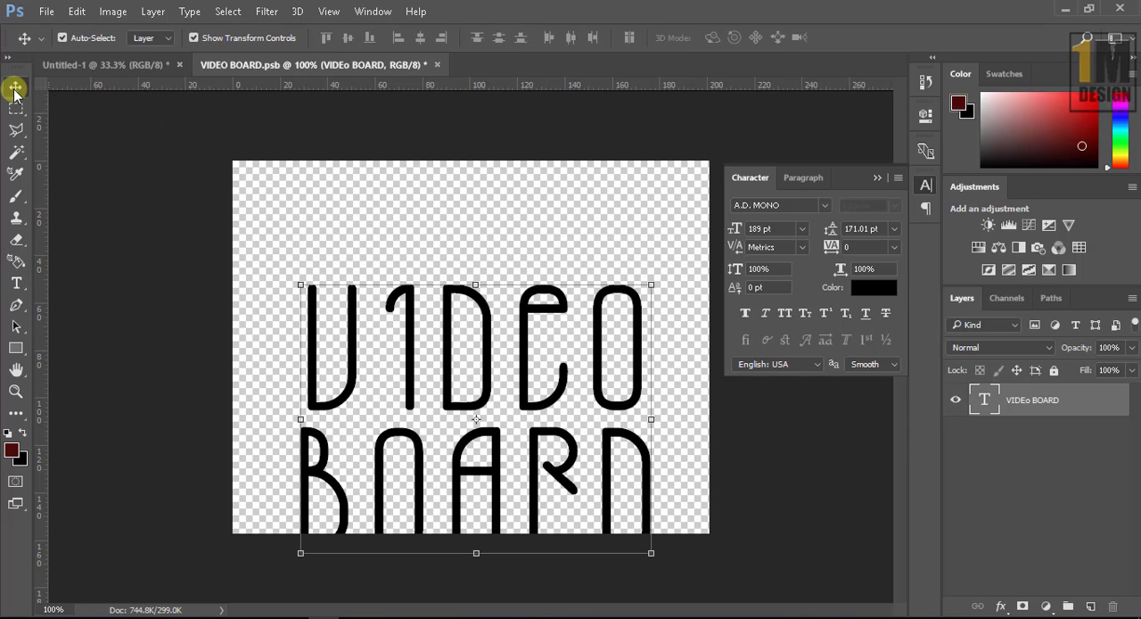
pyautogui.moveTo(440, 331); pyautogui.dragTo(445, 271)
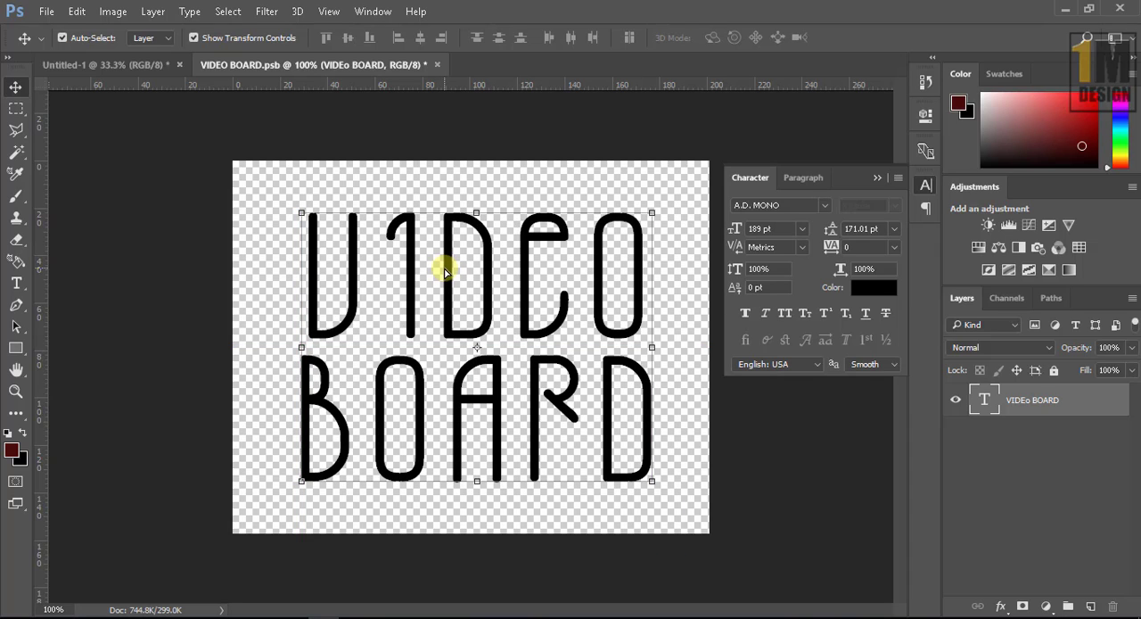
pyautogui.click(473, 165)
pyautogui.press('ctrl')
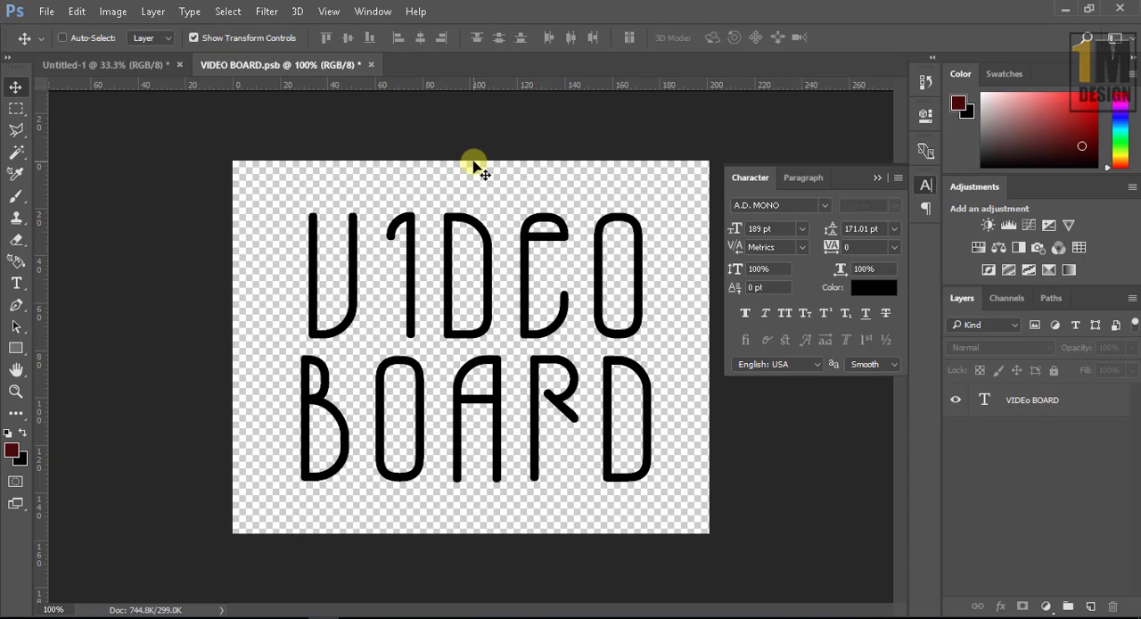
pyautogui.hotkey('ctrl', 's')
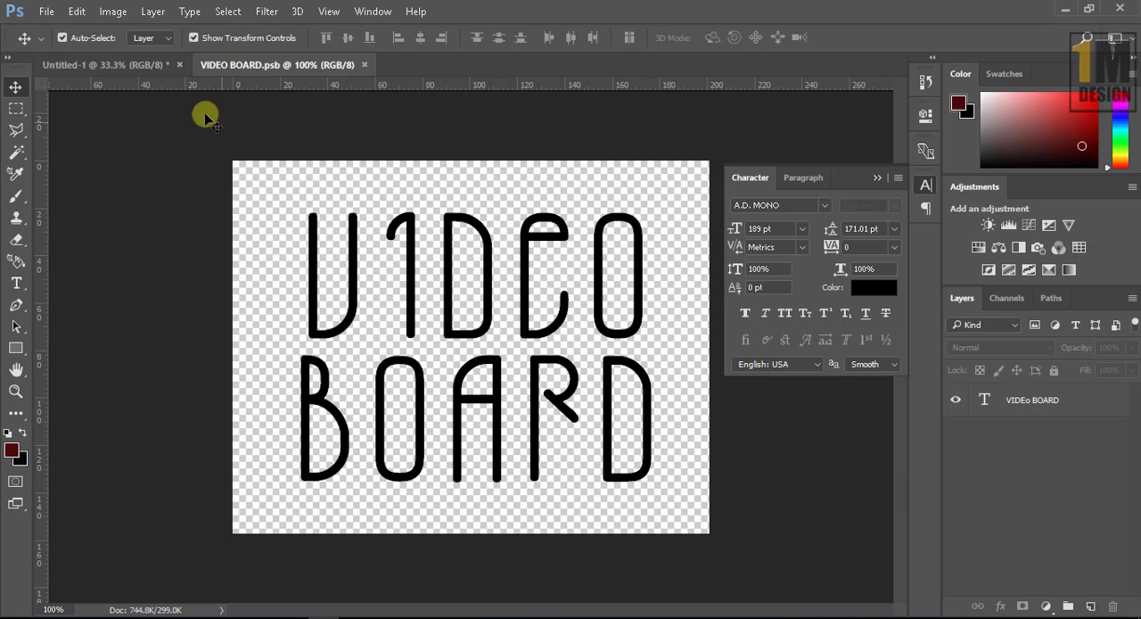
# Step: Return to the Untitled-1 document and collapse the character settings to view the updated styled text
pyautogui.click(139, 67)
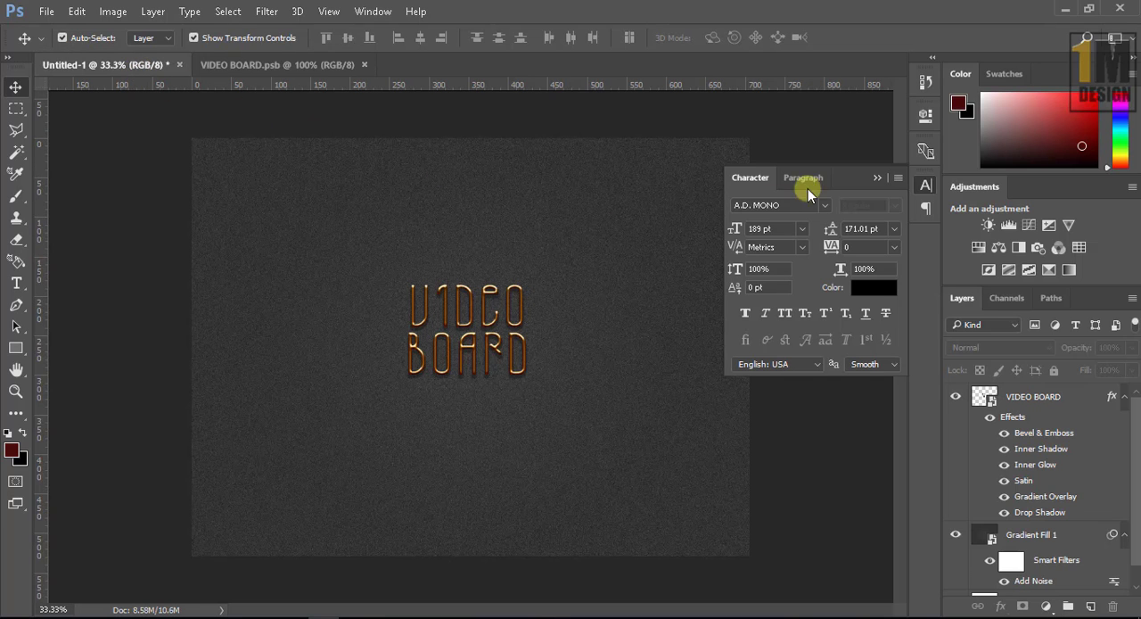
pyautogui.click(878, 179)
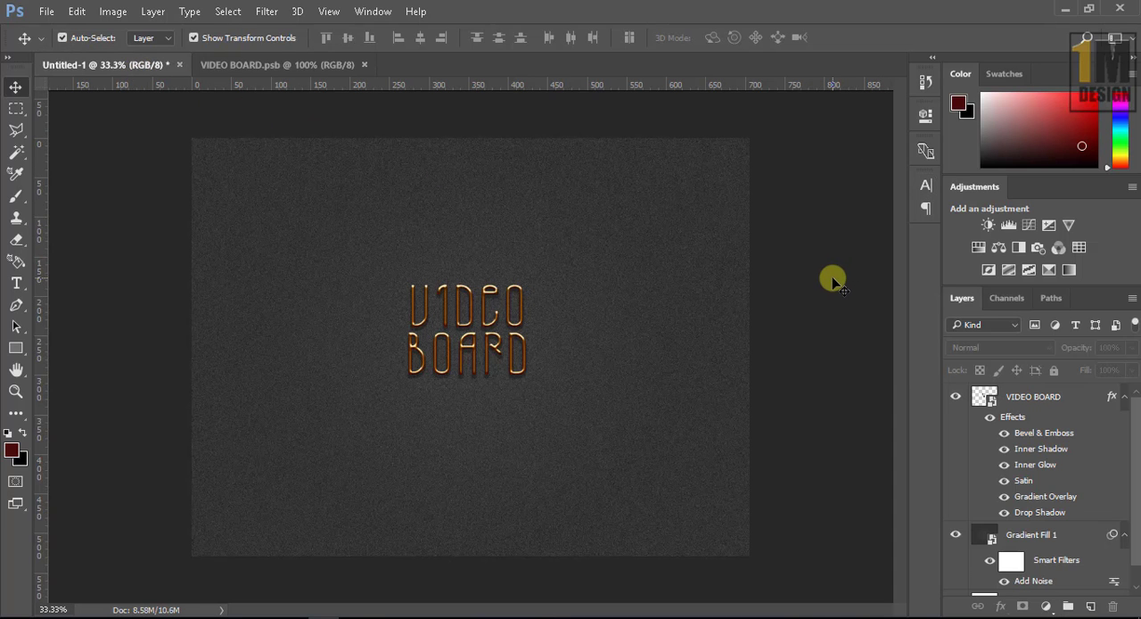